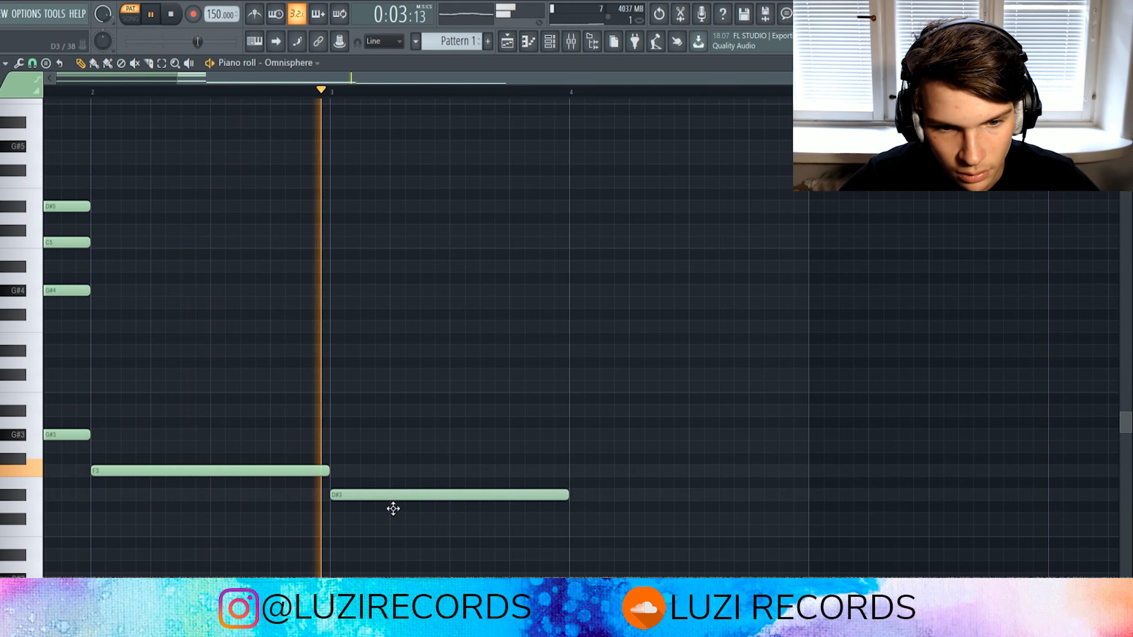
# Lower the bar 3 bass note to C#3 and add a D#3 bass note filling bar 4.
pyautogui.moveTo(391, 497); pyautogui.dragTo(392, 520)
pyautogui.press('space')
pyautogui.click(285, 92)
pyautogui.press('space')
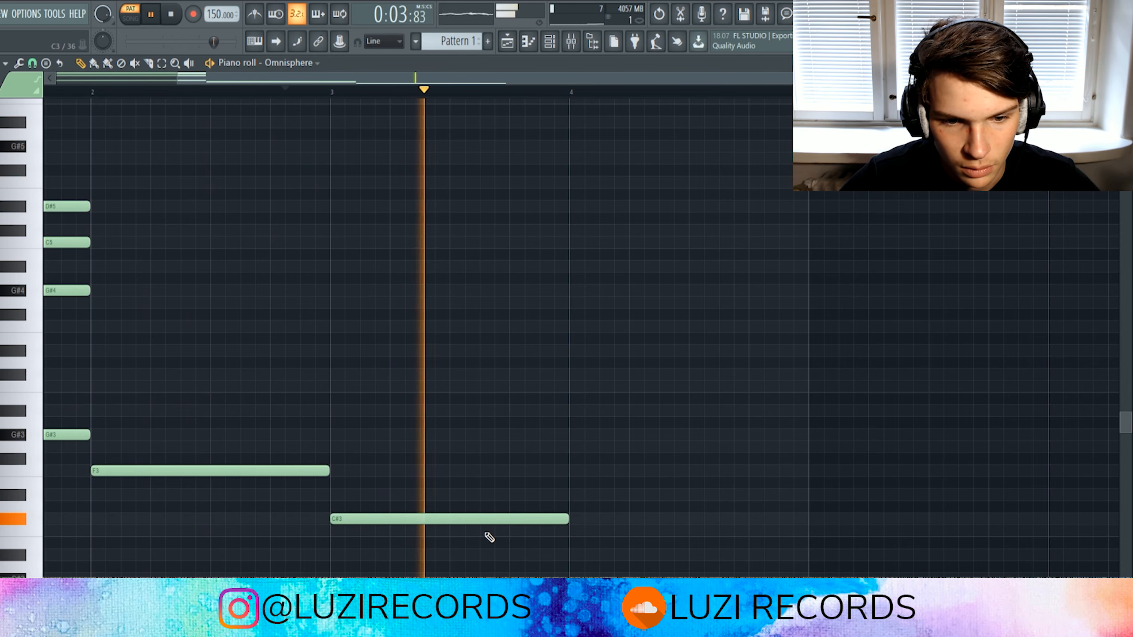
pyautogui.click(579, 494)
pyautogui.scroll(-2, 598, 513)
pyautogui.scroll(-1, 599, 514)
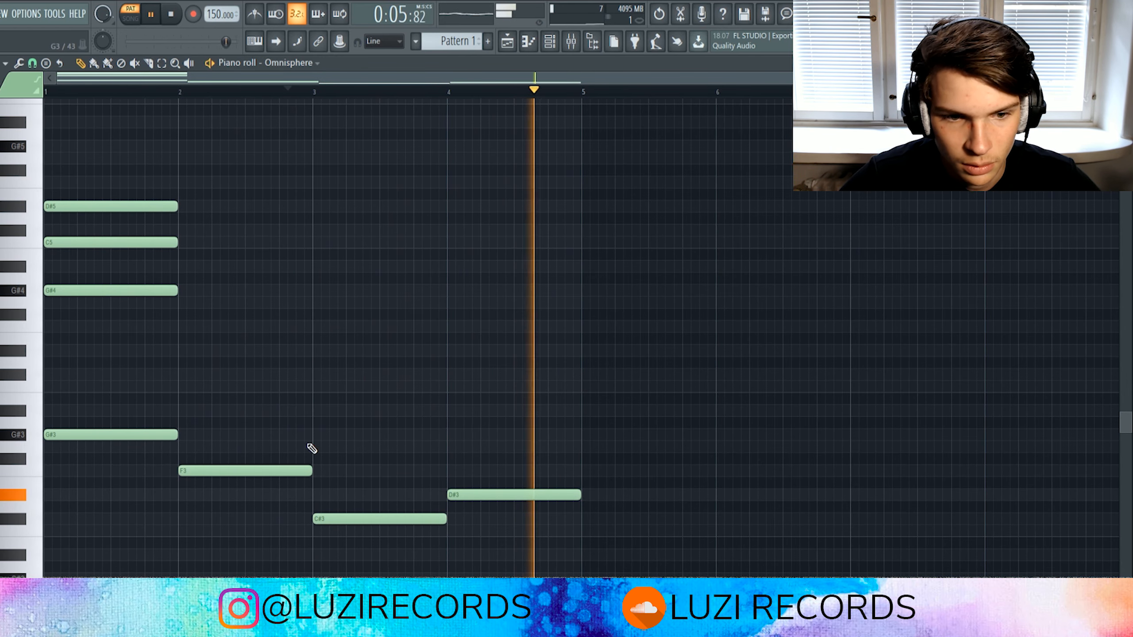
# Double the bass notes of bars 2 to 4 an octave higher with F4, C#4 and D#4.
pyautogui.press('space')
pyautogui.click(184, 436)
pyautogui.moveTo(184, 436); pyautogui.dragTo(184, 327)
pyautogui.click(318, 374)
pyautogui.click(452, 351)
pyautogui.rightClick(75, 207)
pyautogui.moveTo(74, 242)
pyautogui.mouseDown()
pyautogui.moveTo(76, 230)
pyautogui.moveTo(67, 244)
pyautogui.mouseUp()
pyautogui.click(75, 207)
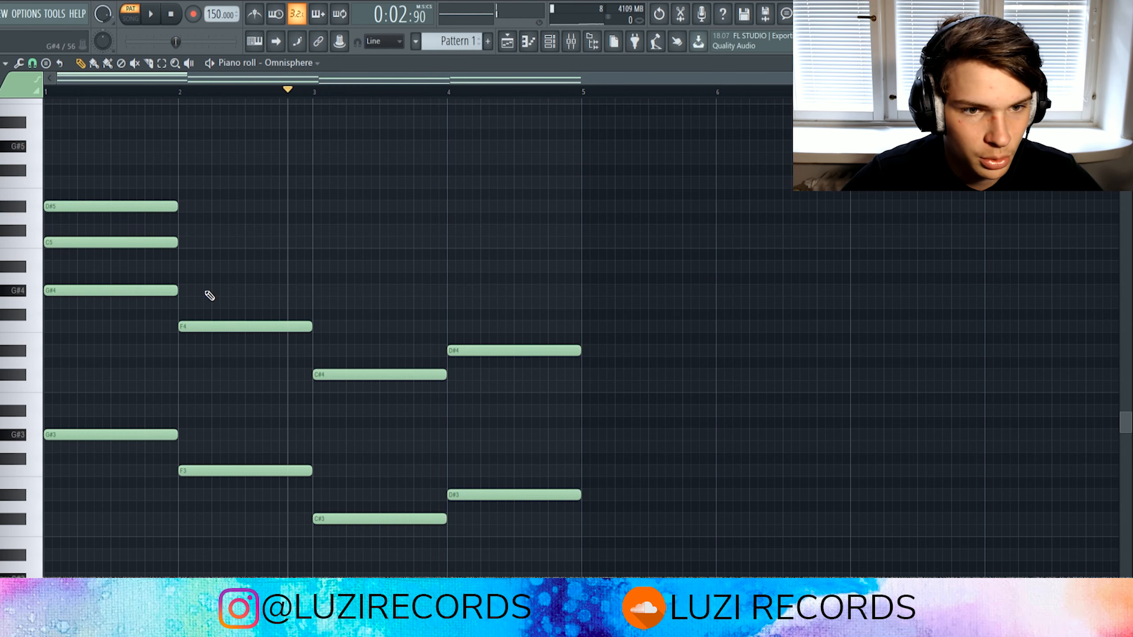
# Complete the chords by adding G#4 and C5 in bar 2, F4 and G#4 in bar 3, and G4 and A#4 in bar 4.
pyautogui.click(184, 291)
pyautogui.click(184, 243)
pyautogui.press('space')
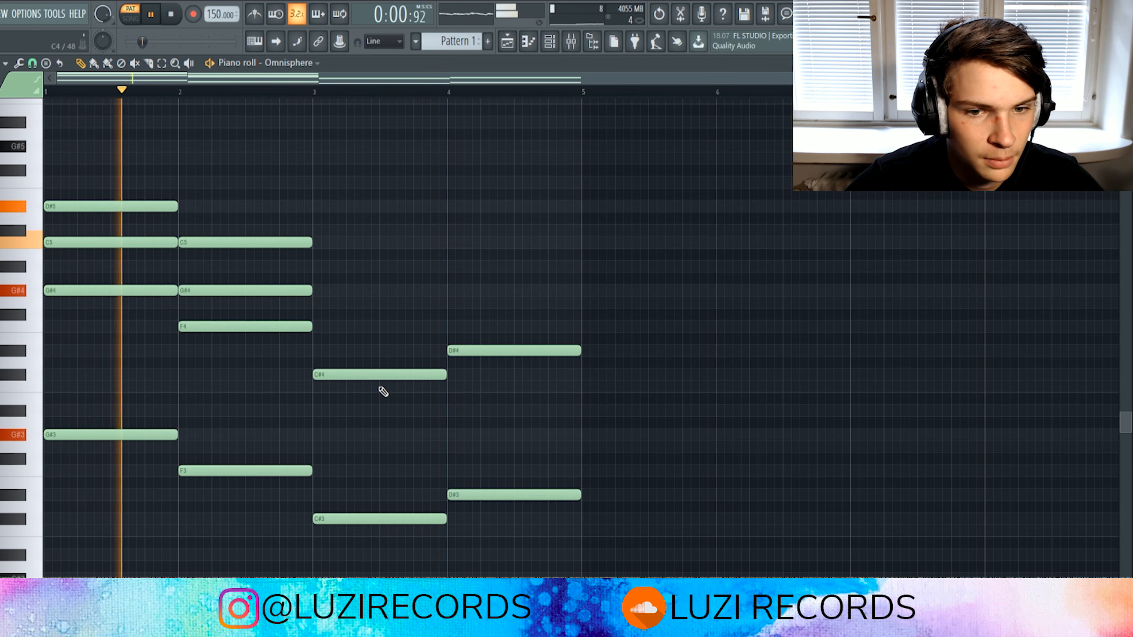
pyautogui.click(323, 326)
pyautogui.moveTo(315, 269); pyautogui.dragTo(314, 293)
pyautogui.click(180, 91)
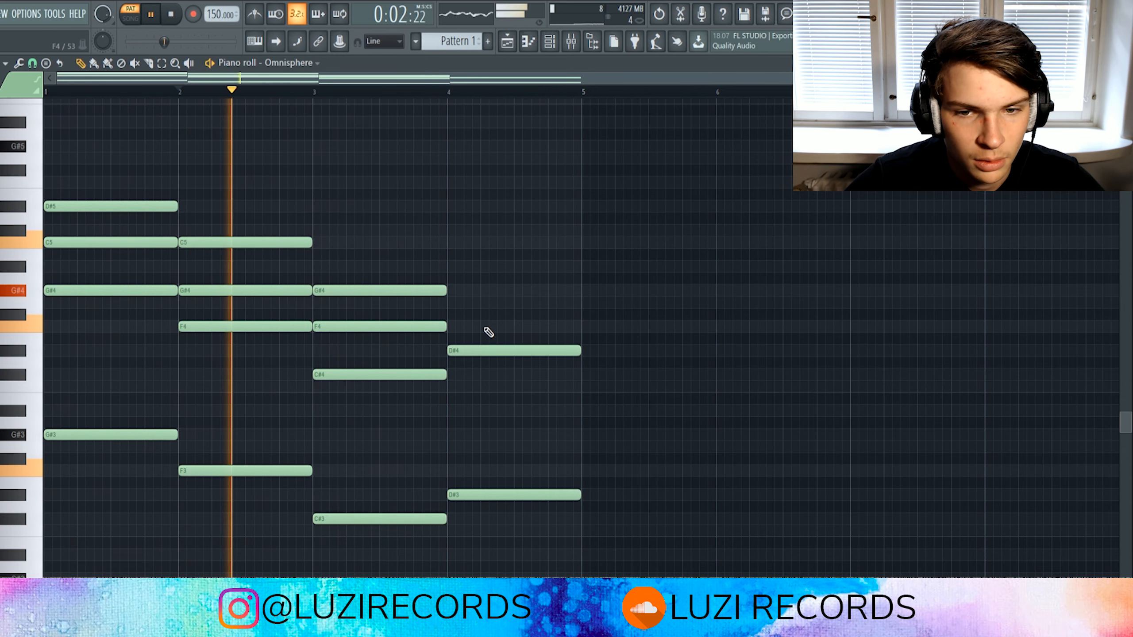
pyautogui.click(450, 303)
pyautogui.click(447, 266)
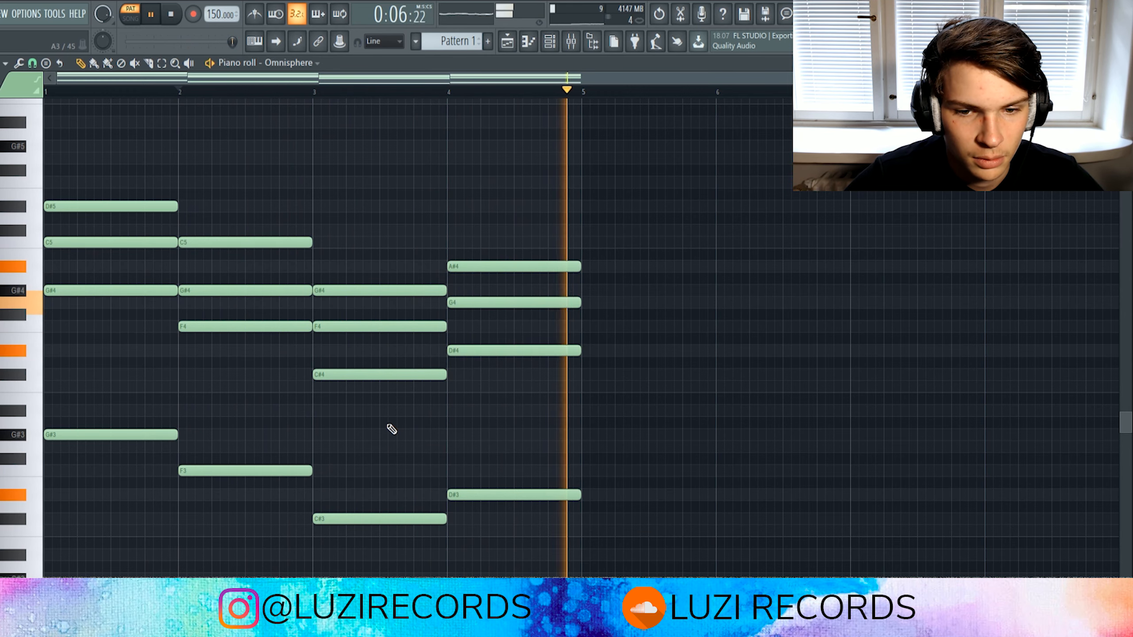
# Select the middle note of each upper chord in bars 1 to 4: C5, G#4, F4 and G4.
pyautogui.moveTo(140, 264); pyautogui.dragTo(121, 231)
pyautogui.moveTo(219, 308); pyautogui.dragTo(197, 276)
pyautogui.moveTo(339, 355); pyautogui.dragTo(329, 311)
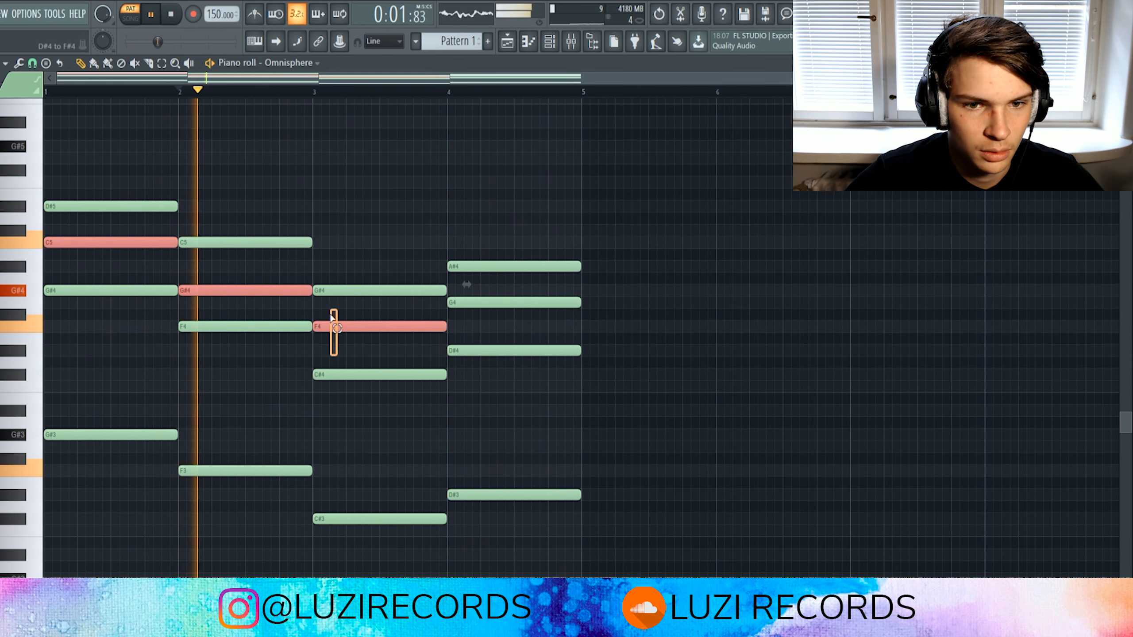
pyautogui.moveTo(512, 315); pyautogui.dragTo(501, 293)
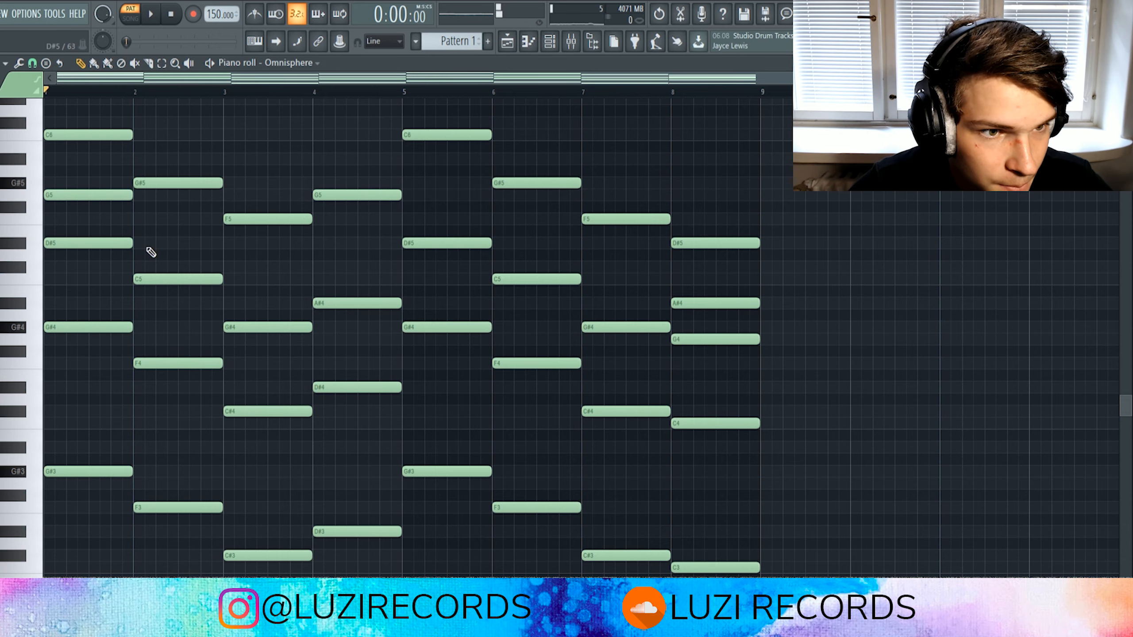
# Delete the G5 from the first chord and move its C6 down an octave to C5.
pyautogui.scroll(3, 147, 250)
pyautogui.click(80, 267)
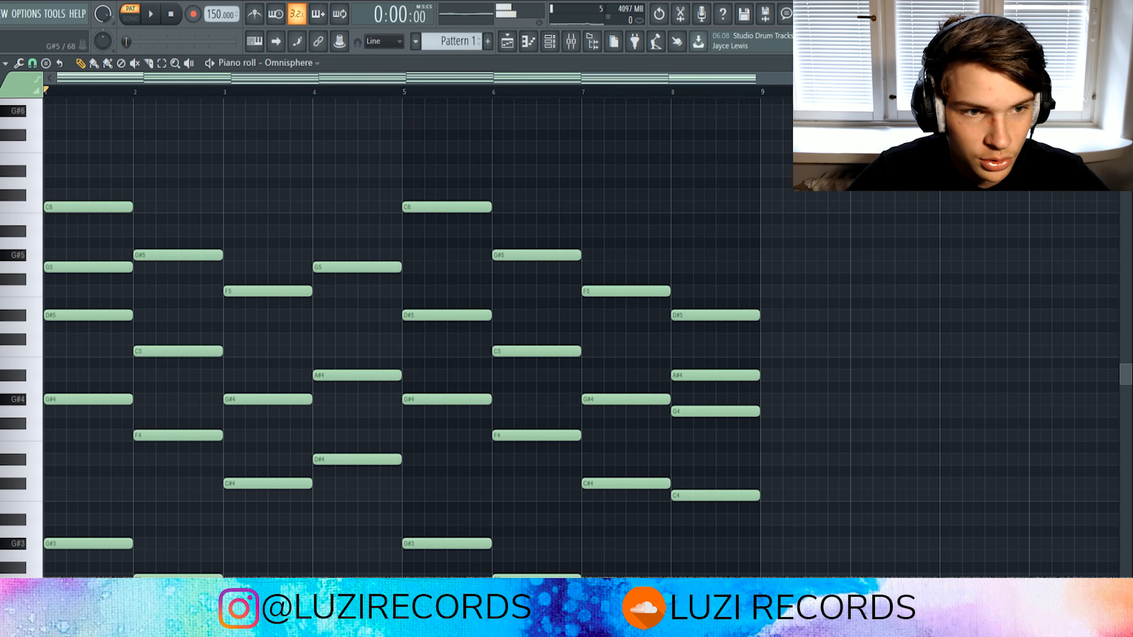
pyautogui.rightClick(81, 267)
pyautogui.moveTo(81, 207); pyautogui.dragTo(82, 351)
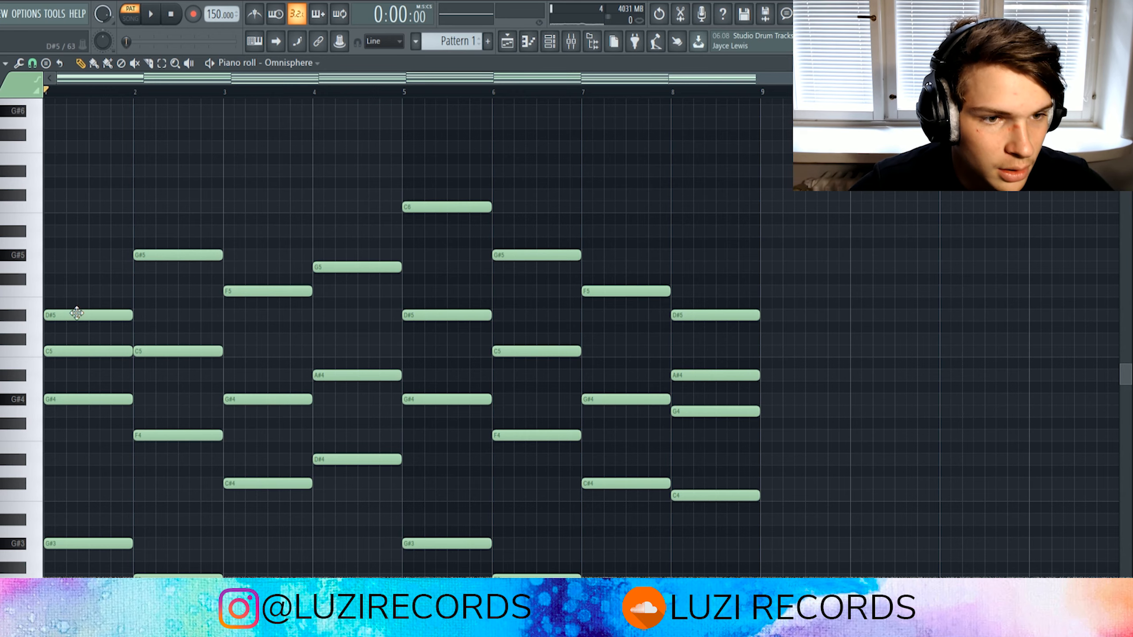
# Add a G5 to the first chord, raise its C5 by an octave, and play the chord.
pyautogui.scroll(2, 66, 286)
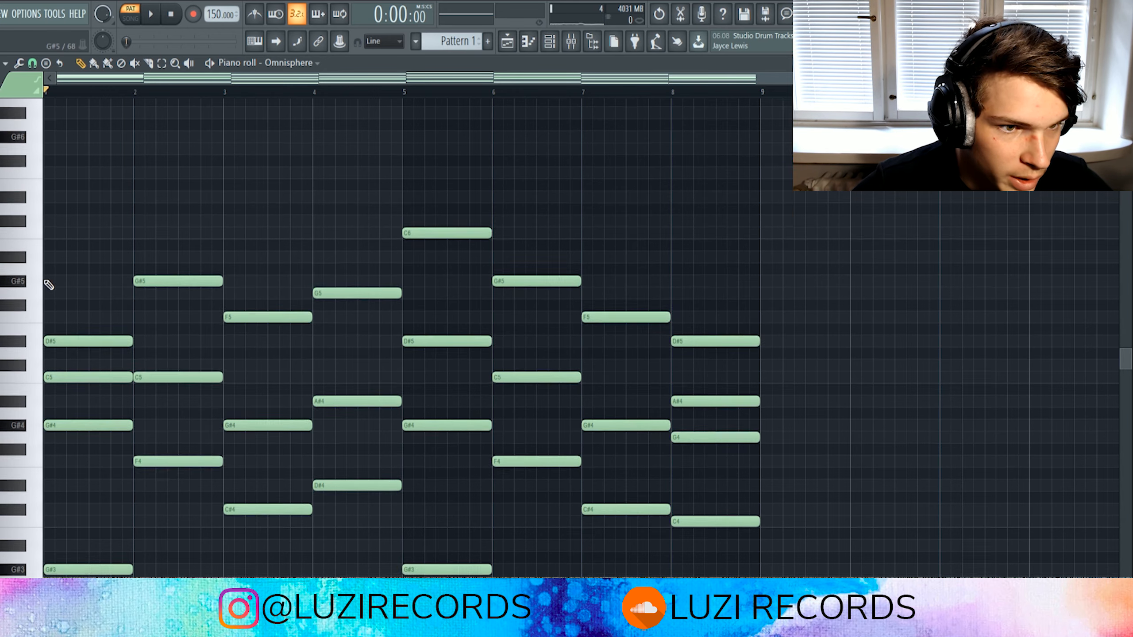
pyautogui.scroll(1, 45, 281)
pyautogui.click(55, 304)
pyautogui.click(56, 303)
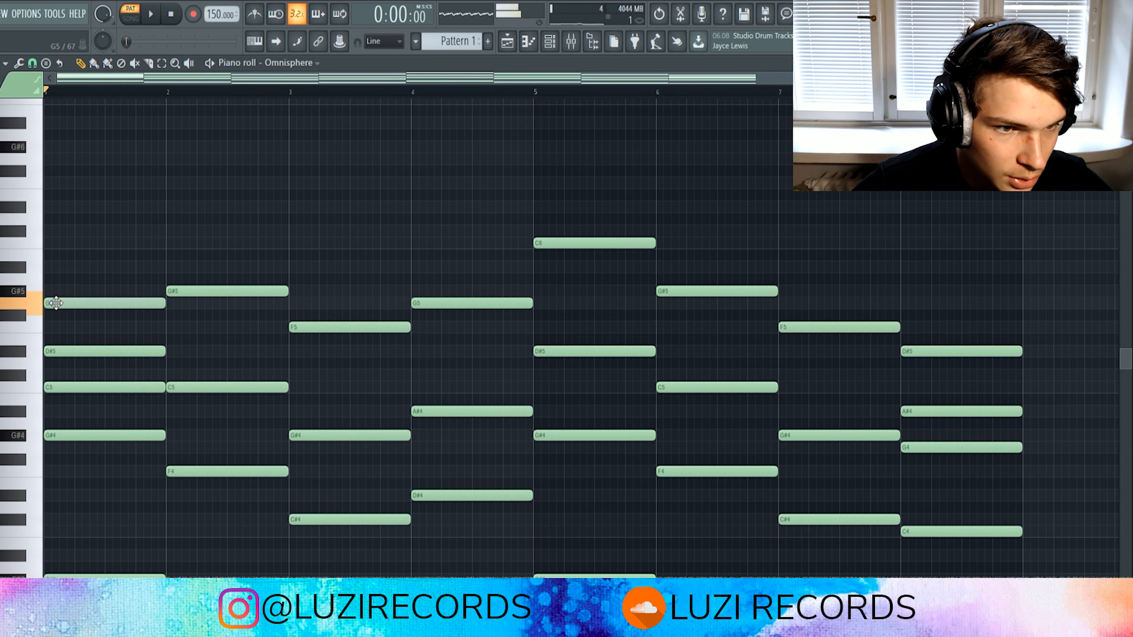
pyautogui.moveTo(83, 421); pyautogui.dragTo(61, 372)
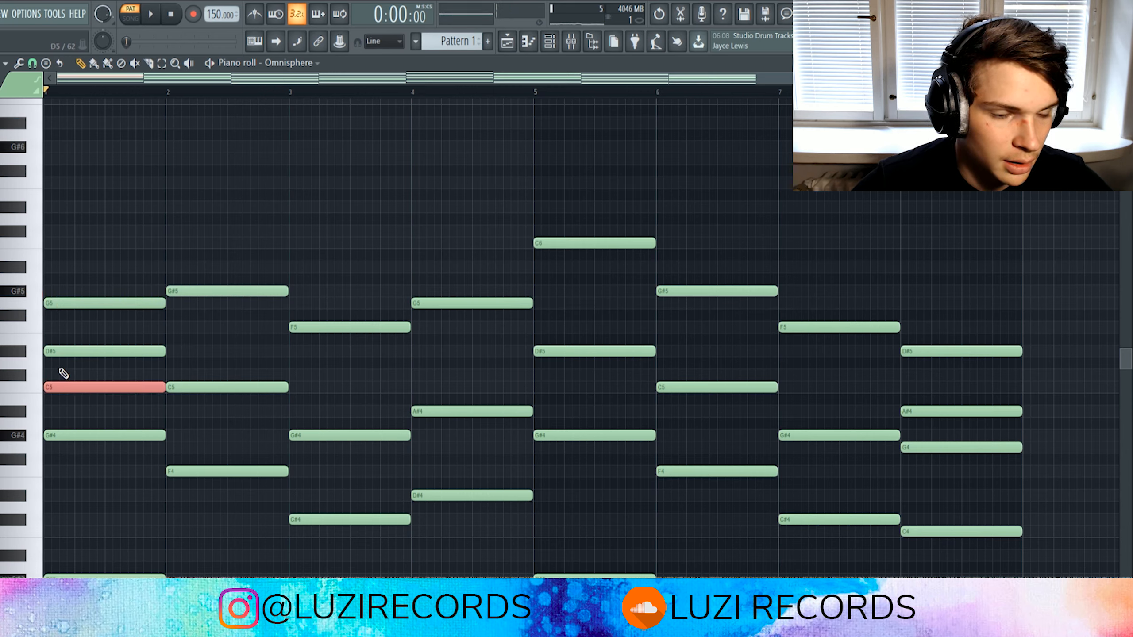
pyautogui.hotkey('ctrl', 'Up')
pyautogui.keyDown('ctrl'); pyautogui.click(199, 349); pyautogui.keyUp('ctrl')
pyautogui.press('space')
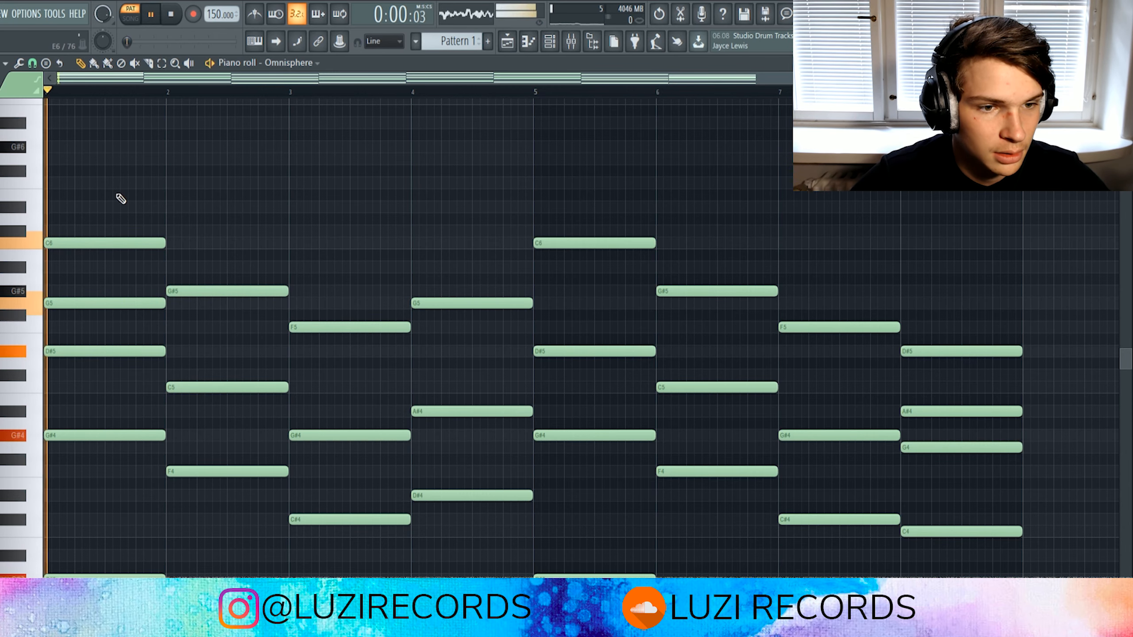
pyautogui.press('space')
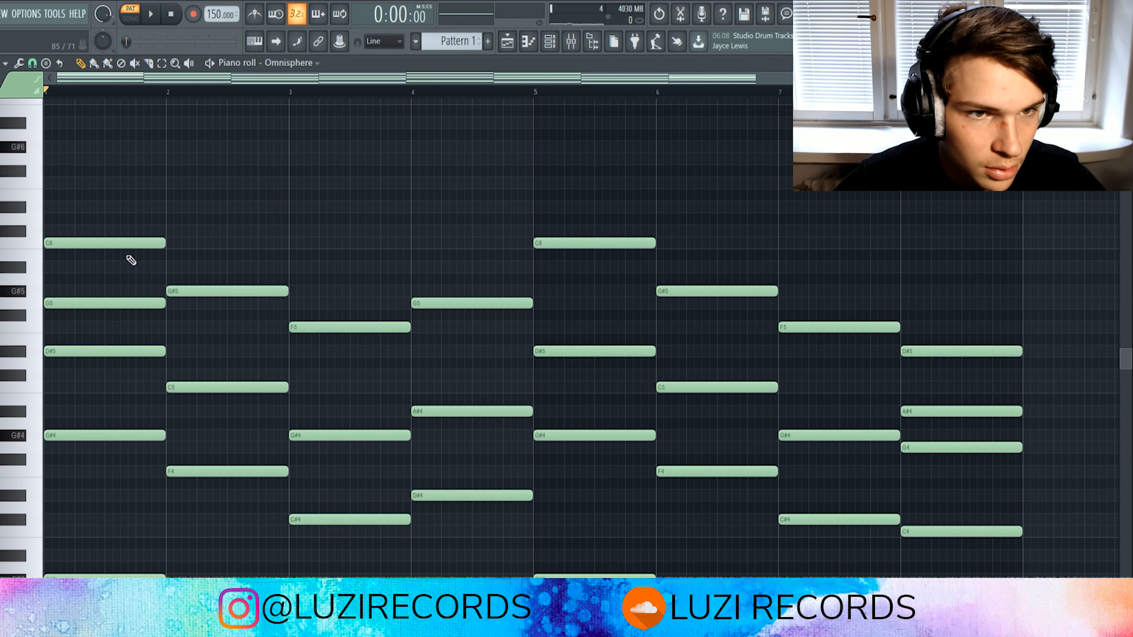
# Remove the G5 from the first chord, and add D#5 to the chords in bars 2 and 6 and C5 in bar 7.
pyautogui.rightClick(152, 303)
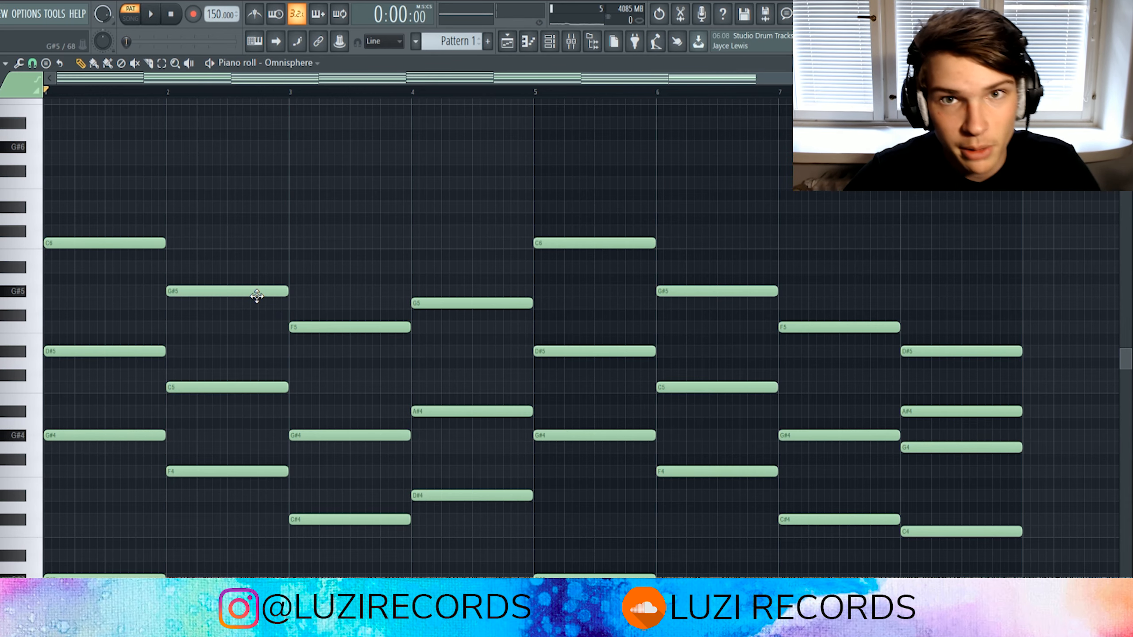
pyautogui.click(197, 351)
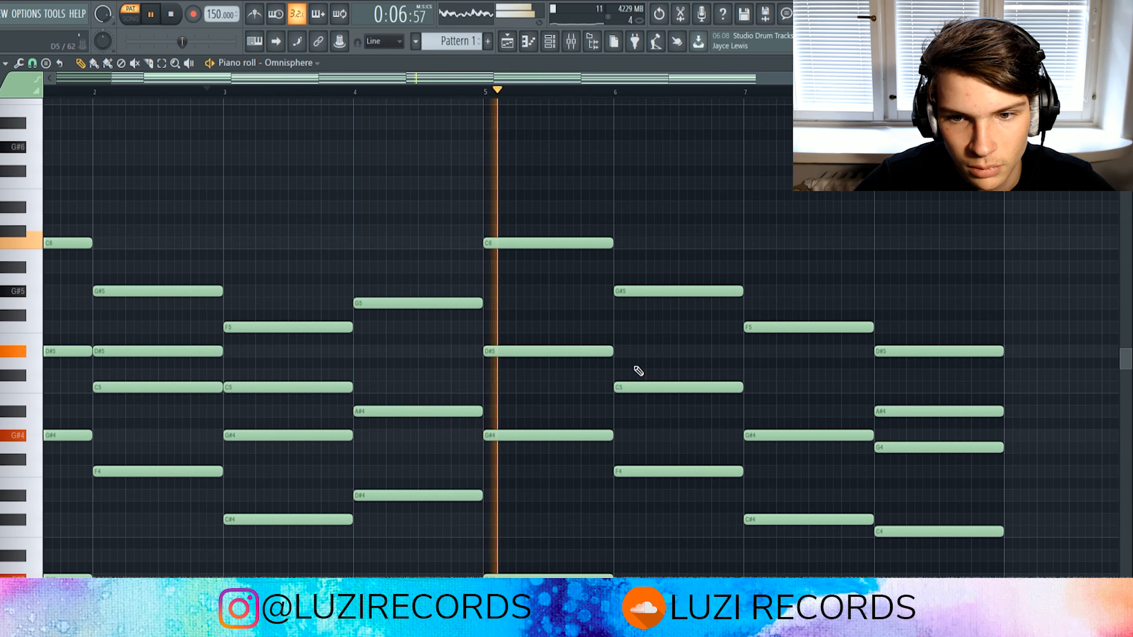
pyautogui.click(637, 351)
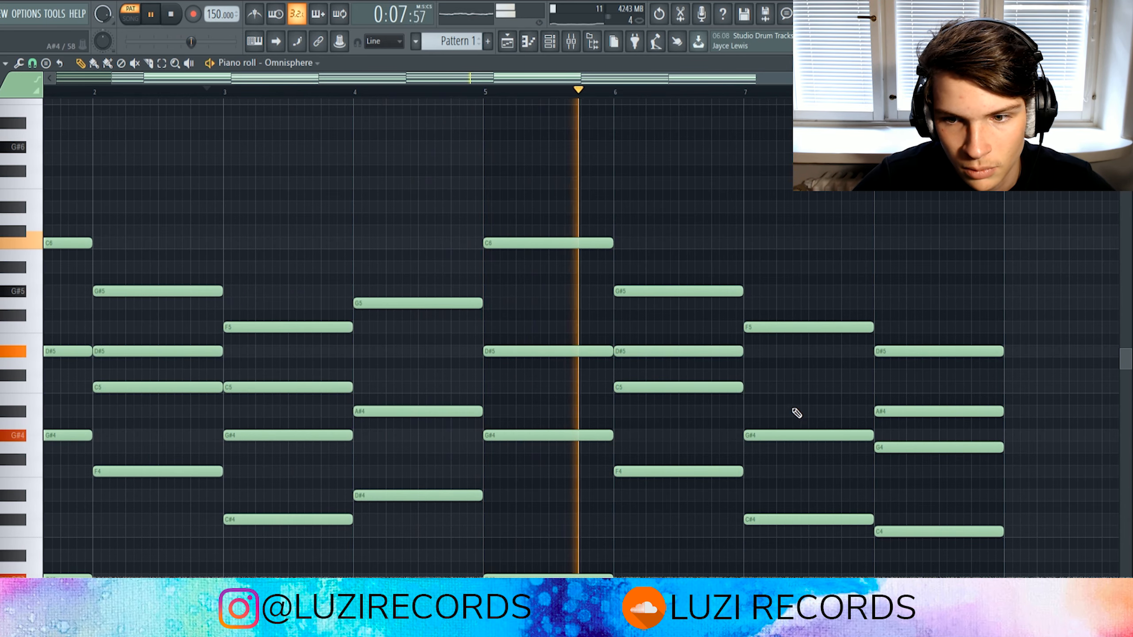
pyautogui.click(759, 397)
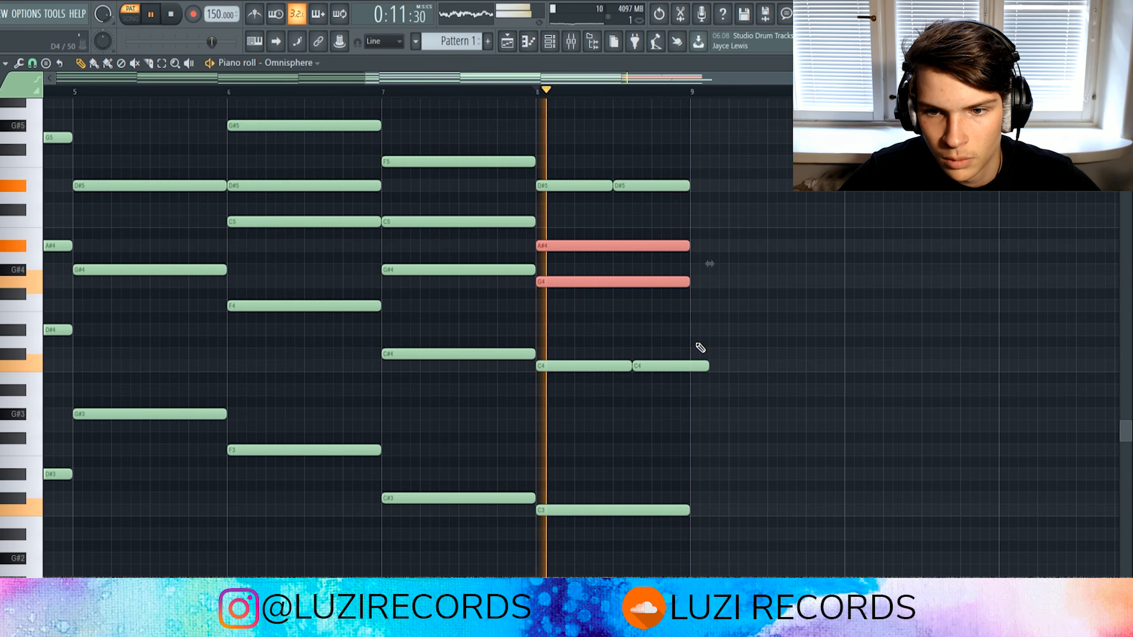
# Trim the second C4 note of bar 8 to end at the start of bar 9, and stop playback.
pyautogui.click(687, 379)
pyautogui.press('space')
pyautogui.scroll(-3, 480, 119)
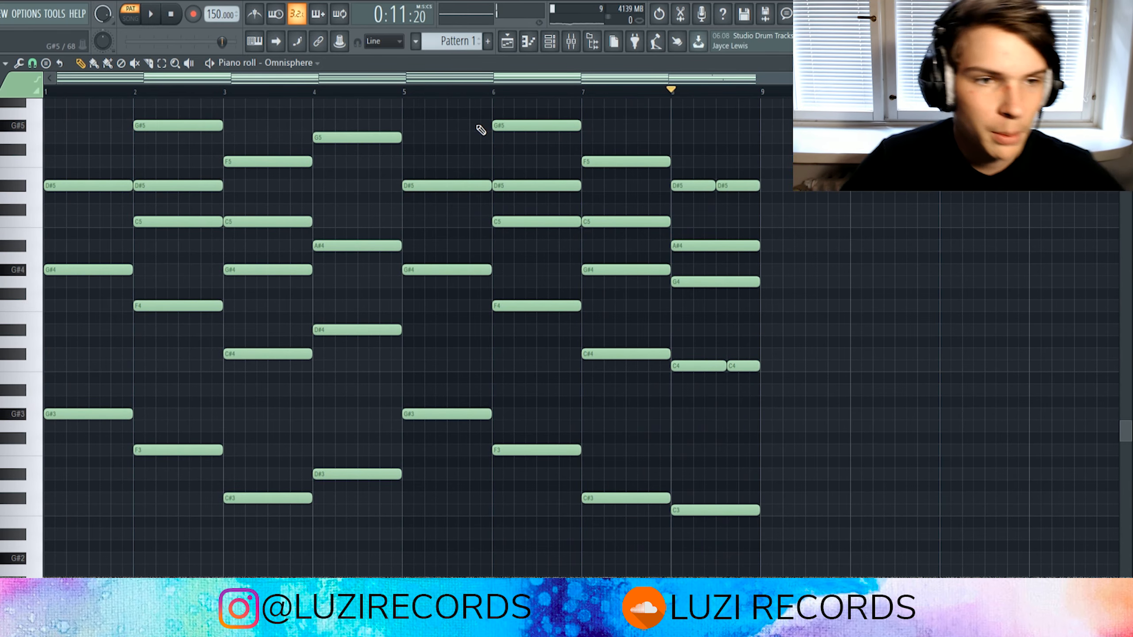
# Look over the whole eight-bar chord progression from bass to top notes and play it back.
pyautogui.scroll(4, 152, 235)
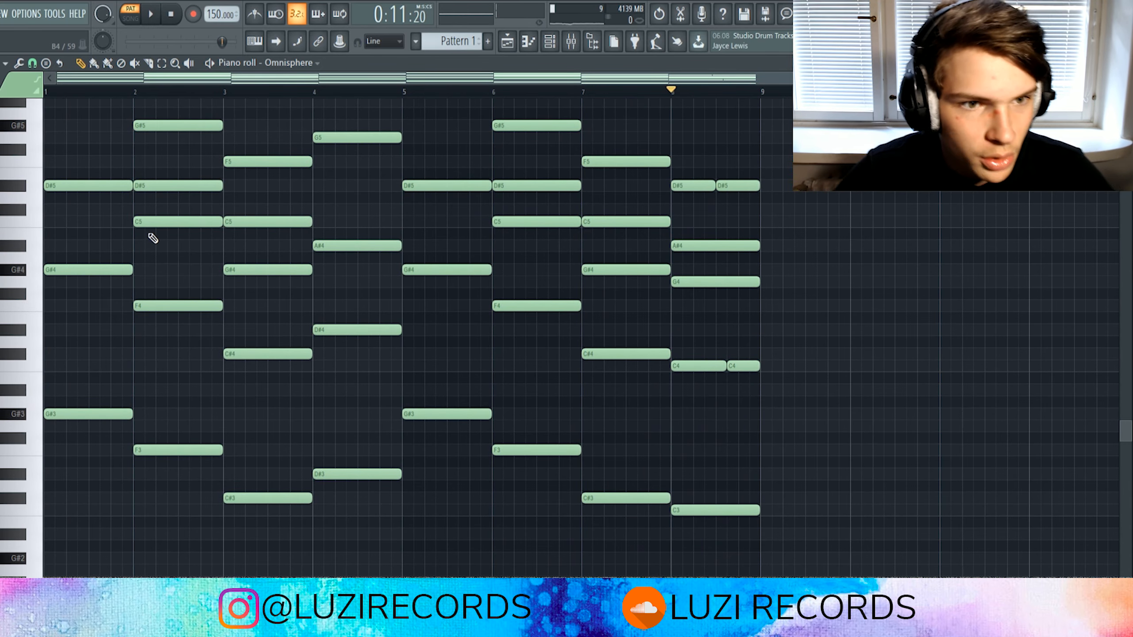
pyautogui.scroll(3, 303, 90)
pyautogui.scroll(-3, 167, 145)
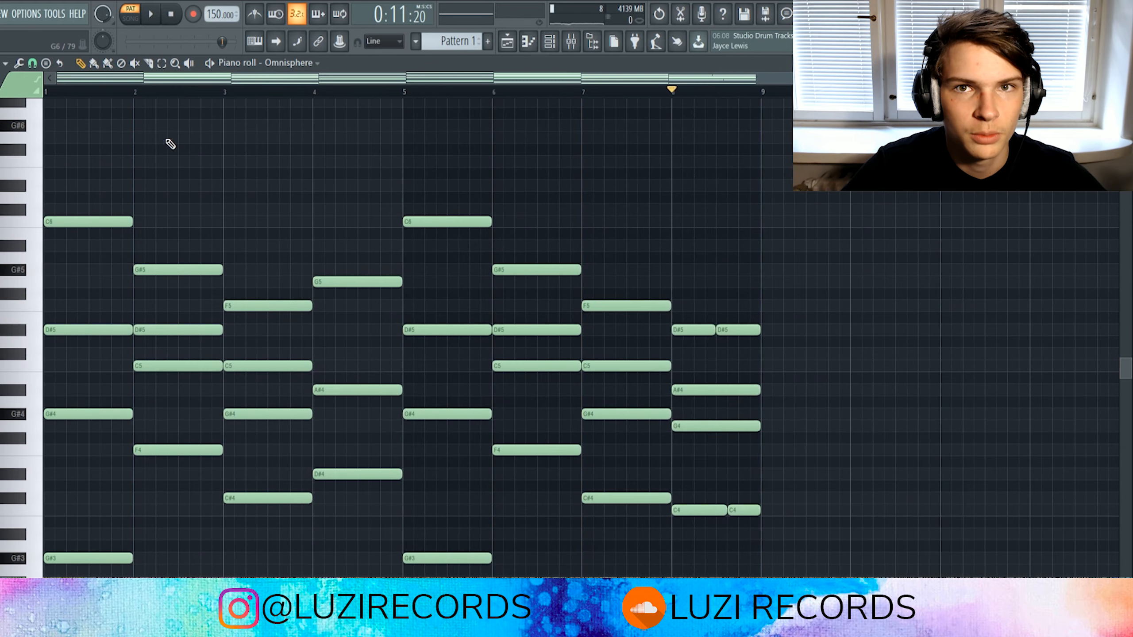
pyautogui.scroll(-3, 220, 171)
pyautogui.scroll(-3, 181, 354)
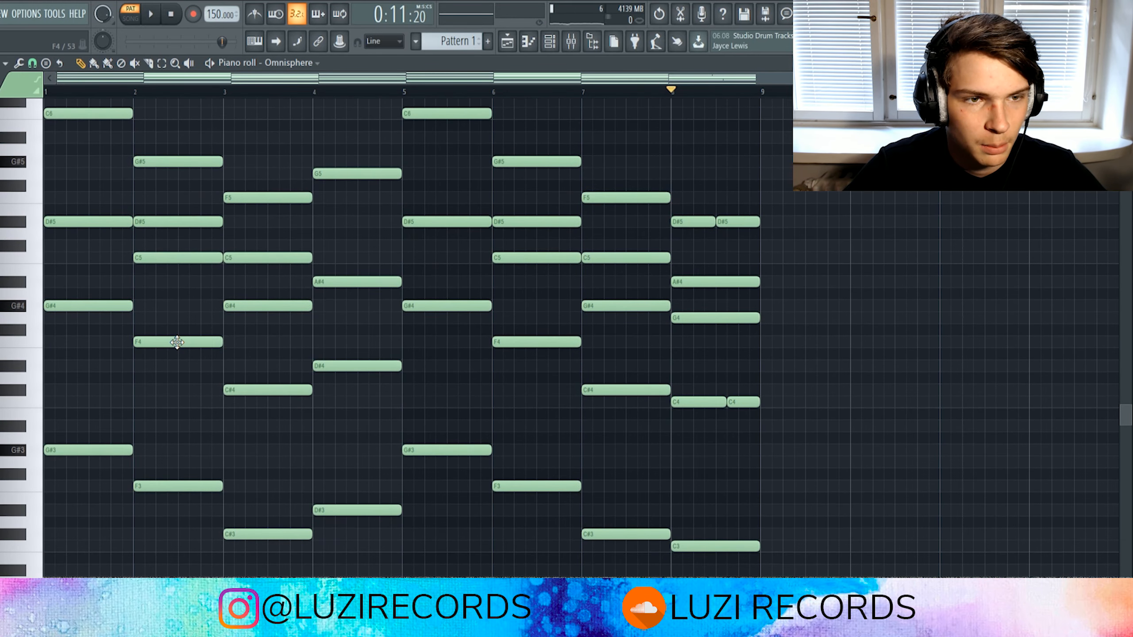
pyautogui.scroll(6, 195, 336)
pyautogui.press('space')
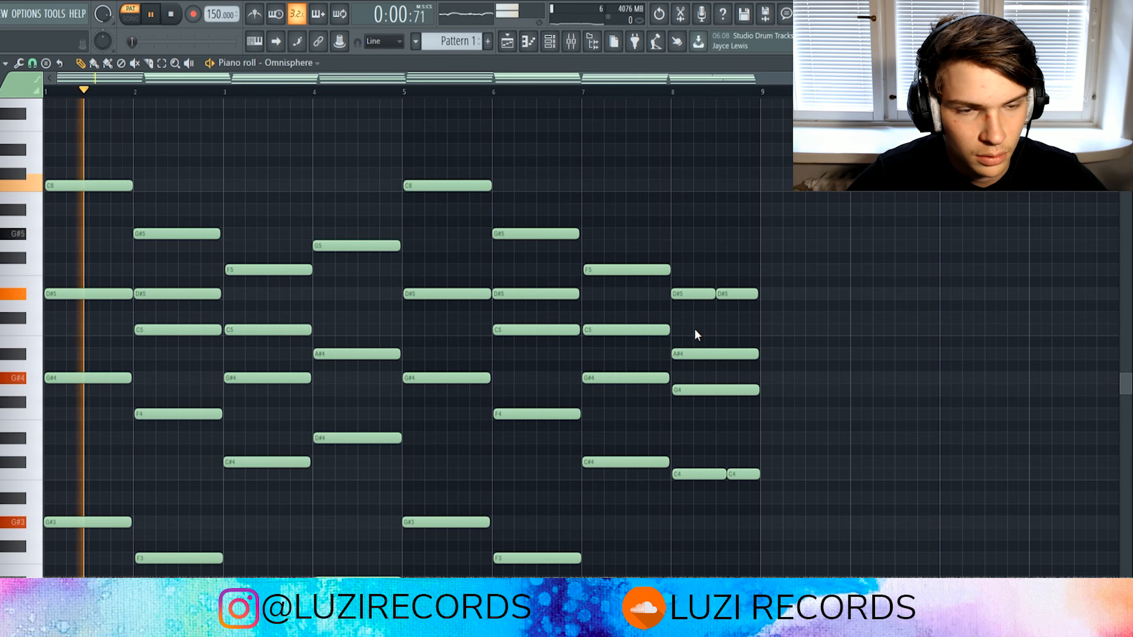
pyautogui.scroll(5, 95, 228)
pyautogui.moveTo(241, 79); pyautogui.dragTo(205, 80)
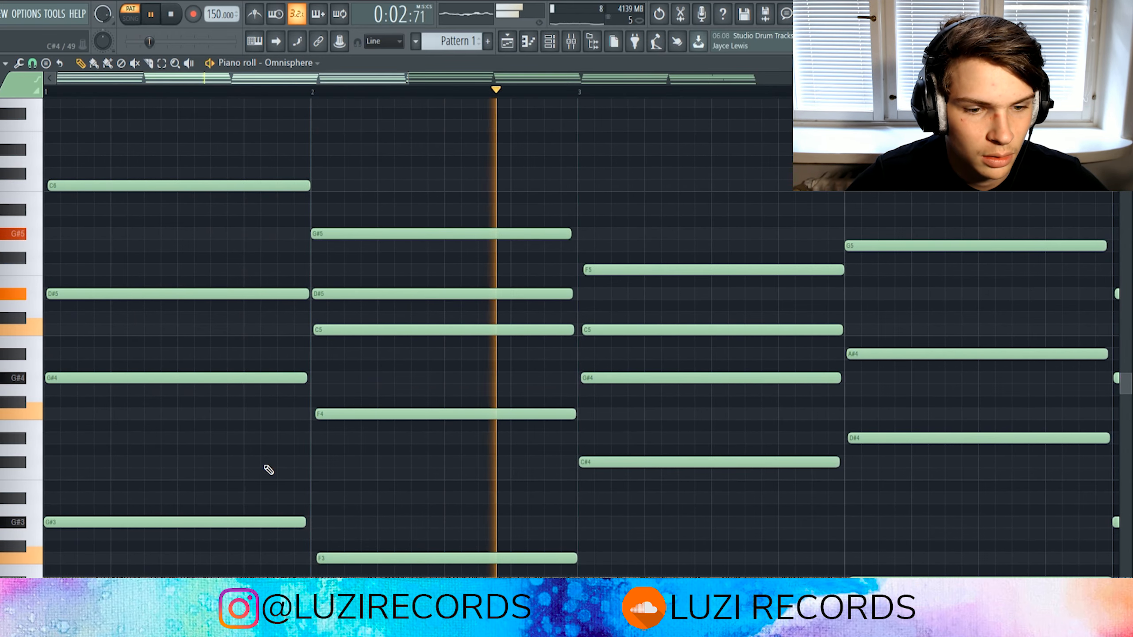
pyautogui.moveTo(273, 539); pyautogui.dragTo(230, 185)
pyautogui.click(315, 189)
pyautogui.rightClick(322, 188)
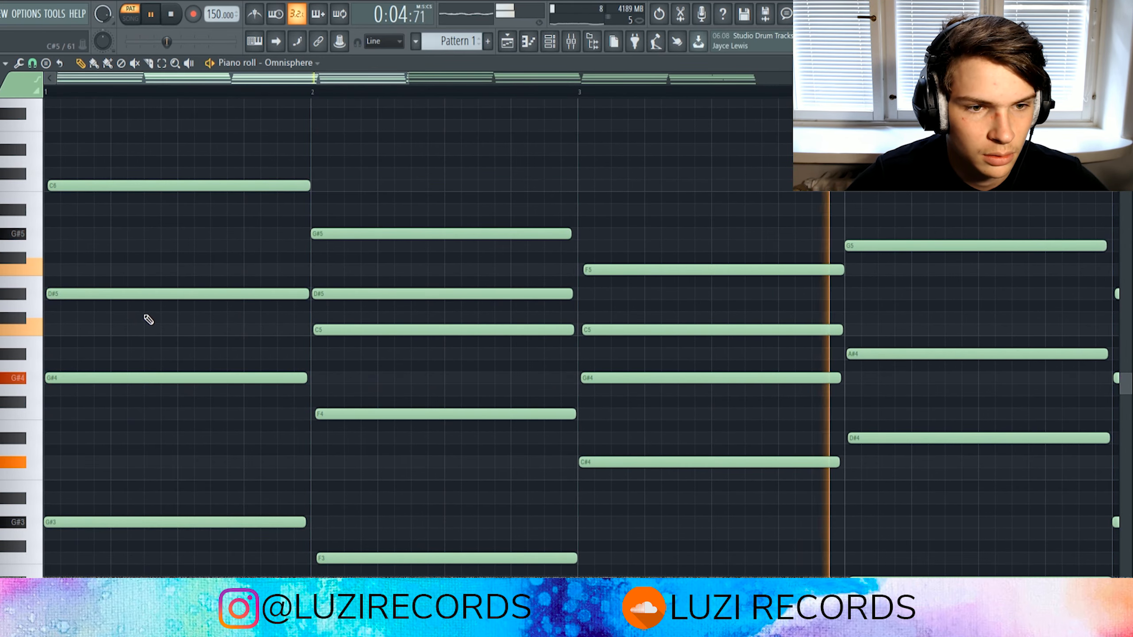
# Shift the first chord's D#5 and the second chord's C5 about half a beat later, playing the result.
pyautogui.moveTo(112, 294); pyautogui.dragTo(146, 295)
pyautogui.press('space')
pyautogui.press('space')
pyautogui.moveTo(336, 330); pyautogui.dragTo(369, 322)
pyautogui.press('space')
pyautogui.press('space')
pyautogui.scroll(-3, 145, 76)
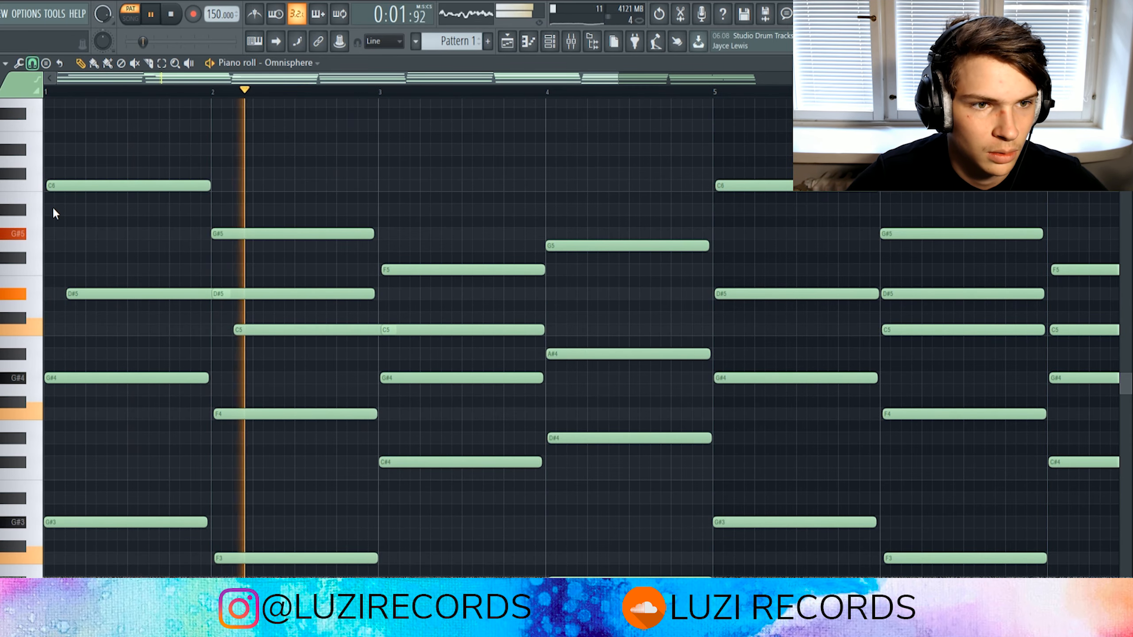
pyautogui.scroll(-3, 273, 349)
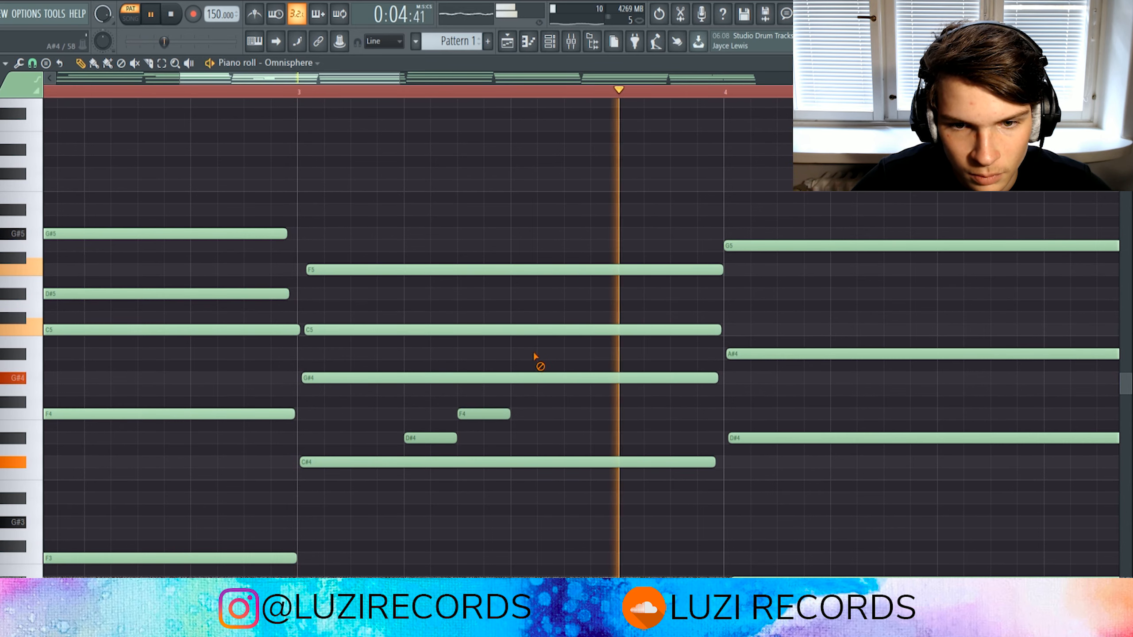
# Replay bar 3 and add a short A#4 note directly after the short F4.
pyautogui.press('space')
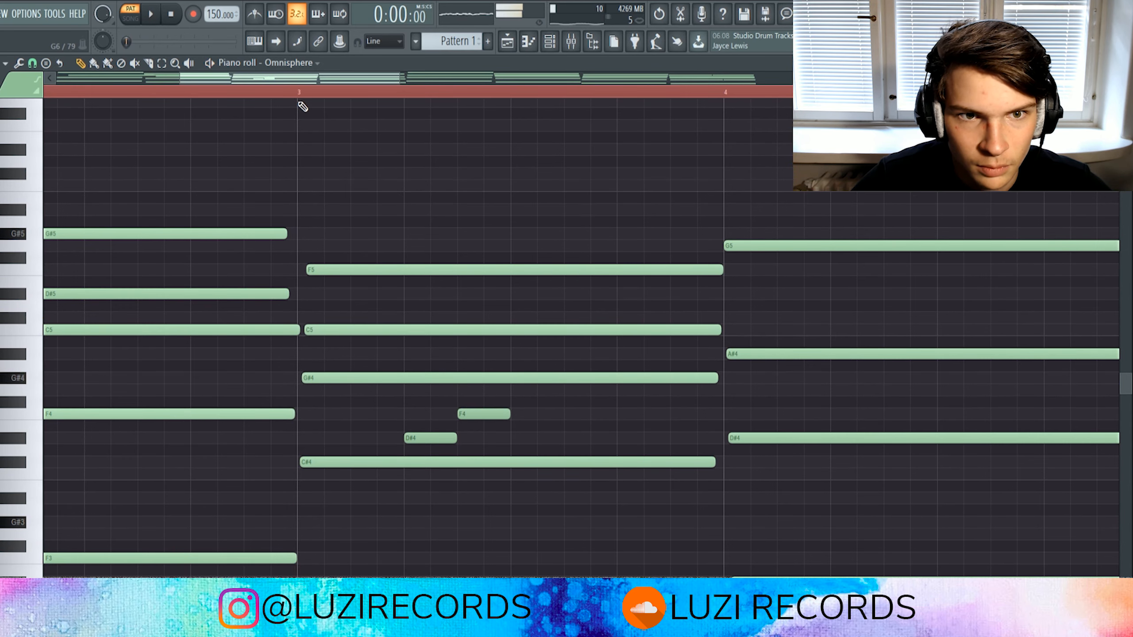
pyautogui.press('space')
pyautogui.click(517, 354)
pyautogui.click(571, 390)
pyautogui.rightClick(581, 390)
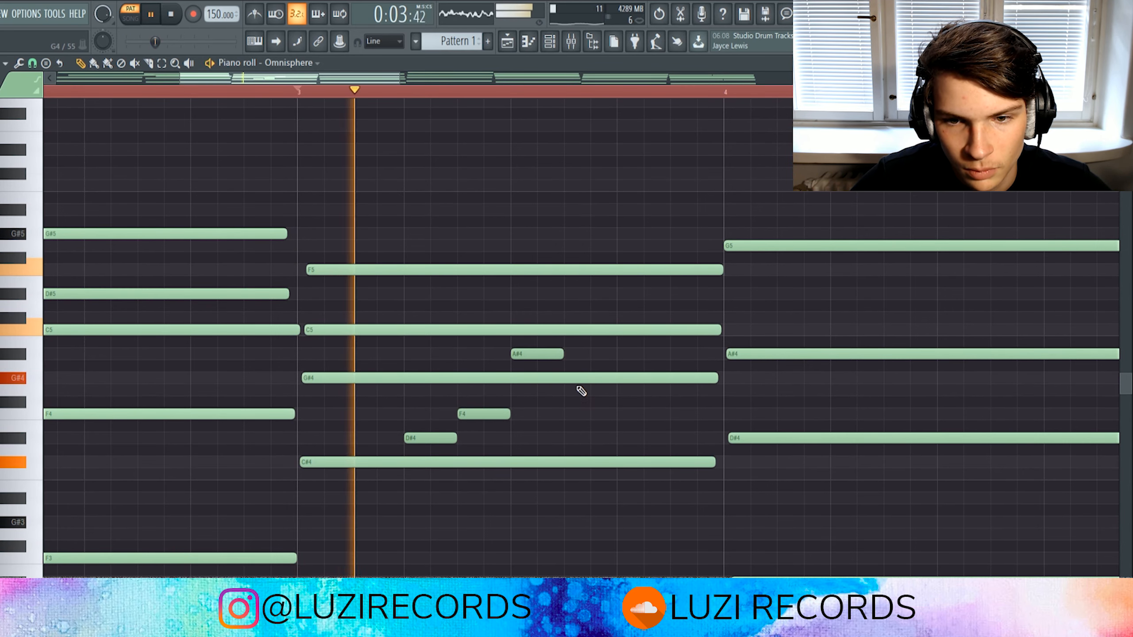
# Slice the bar 3 G#4 note where the short A#4 ends and listen to the passage.
pyautogui.moveTo(568, 366); pyautogui.dragTo(573, 399)
pyautogui.keyDown('ctrl'); pyautogui.click(618, 404); pyautogui.keyUp('ctrl')
pyautogui.scroll(-2, 612, 411)
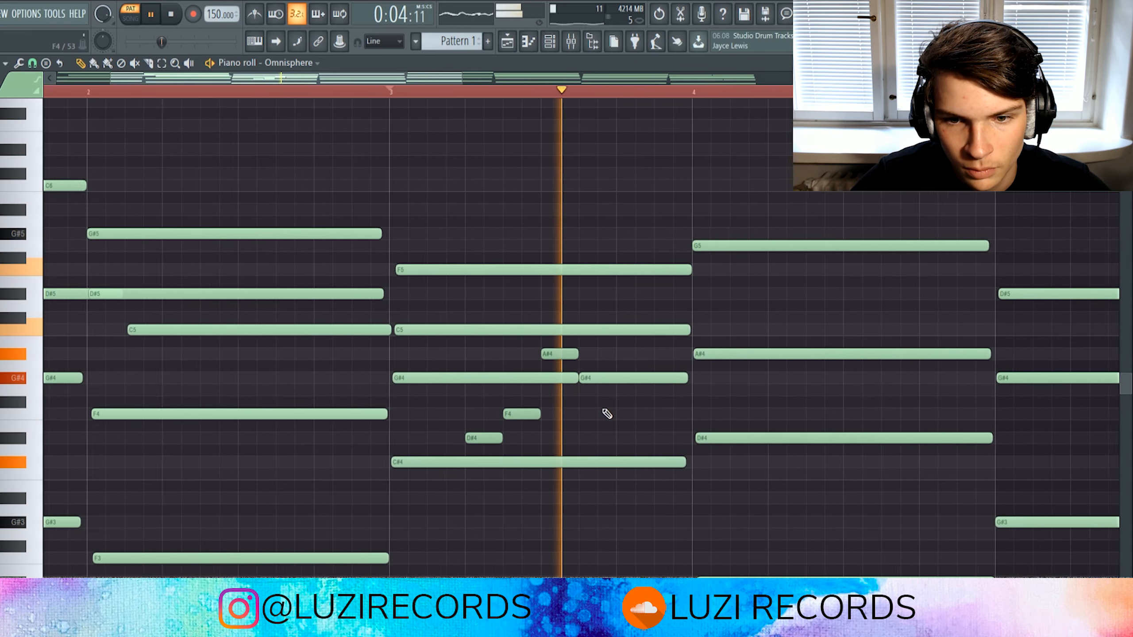
pyautogui.scroll(-2, 607, 414)
pyautogui.scroll(3, 703, 392)
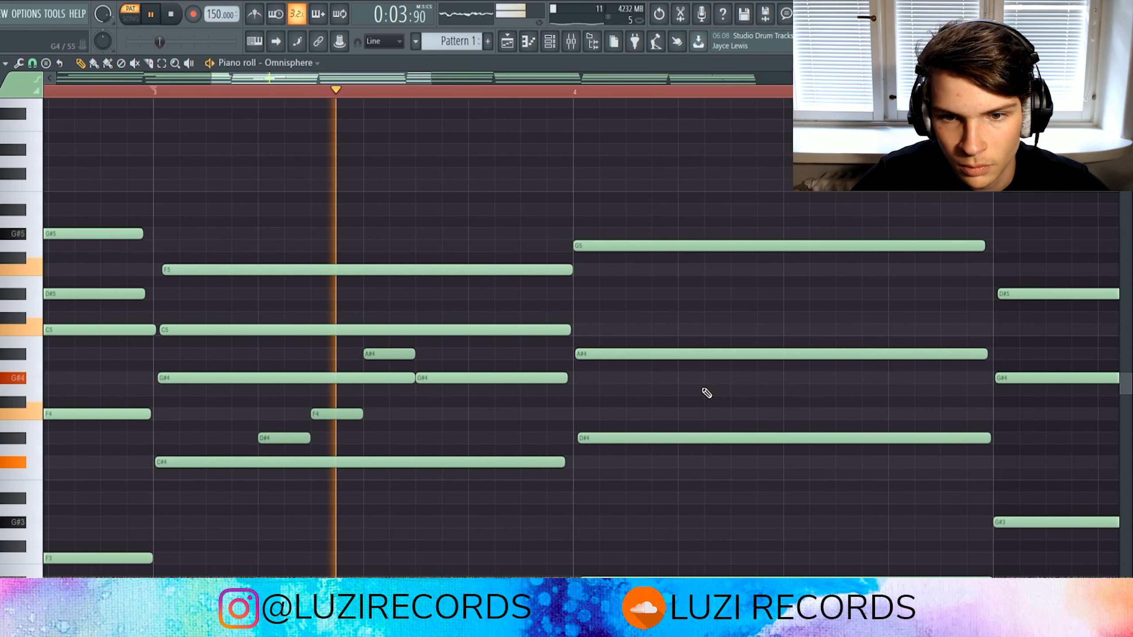
# Cut the bar 4 A#4 note at half a bar and play the passage.
pyautogui.click(633, 353)
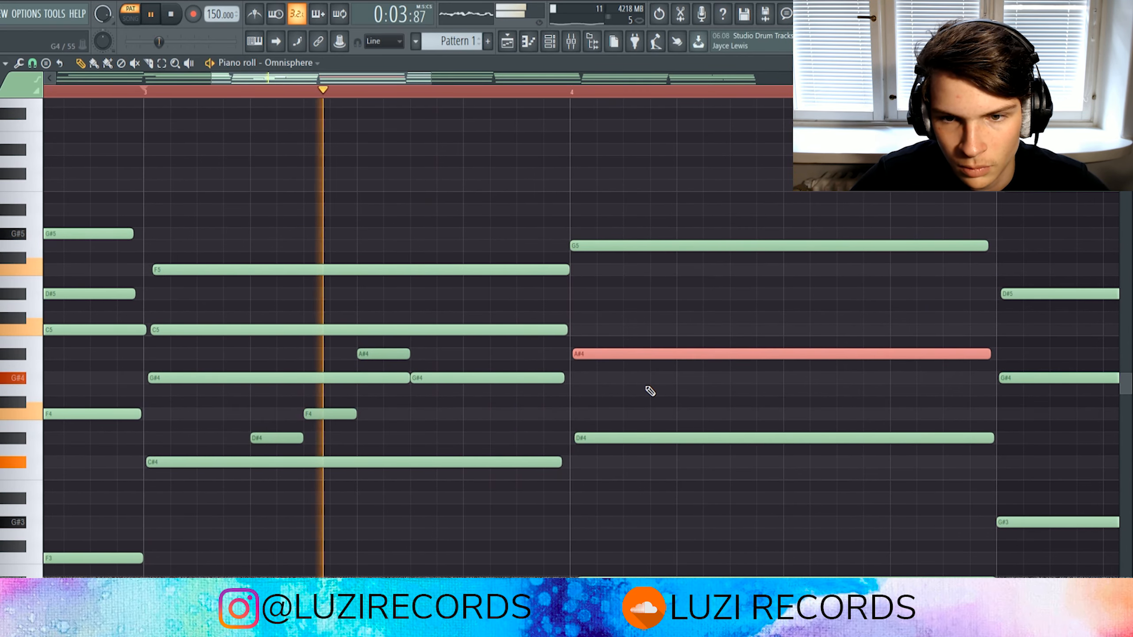
pyautogui.click(642, 388)
pyautogui.press('space')
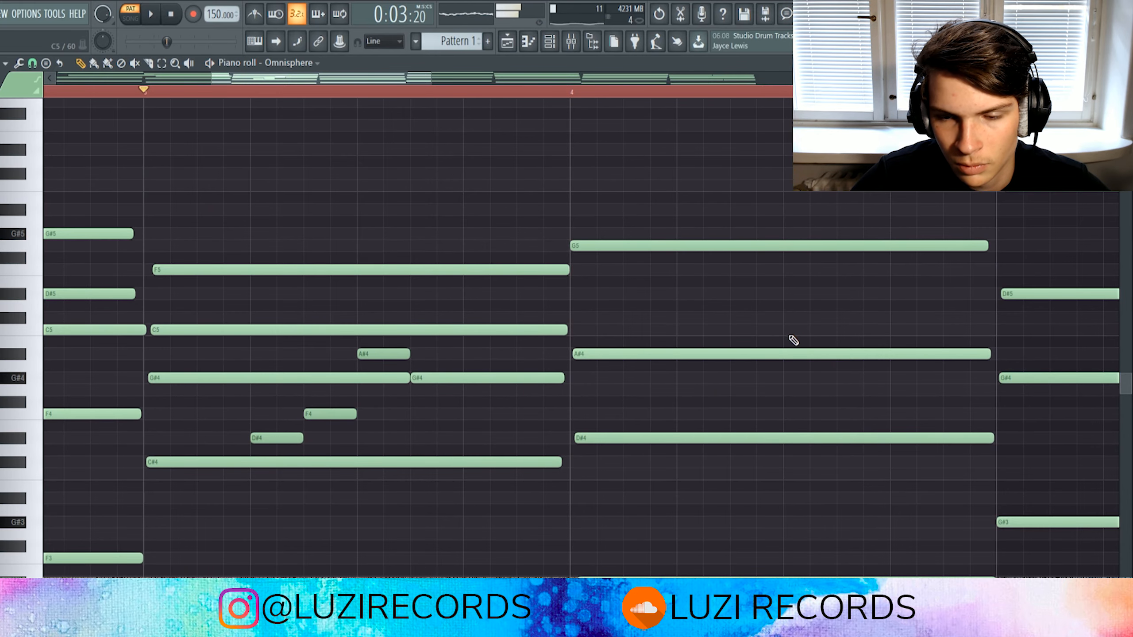
pyautogui.click(790, 336)
pyautogui.press('space')
pyautogui.scroll(-1, 873, 344)
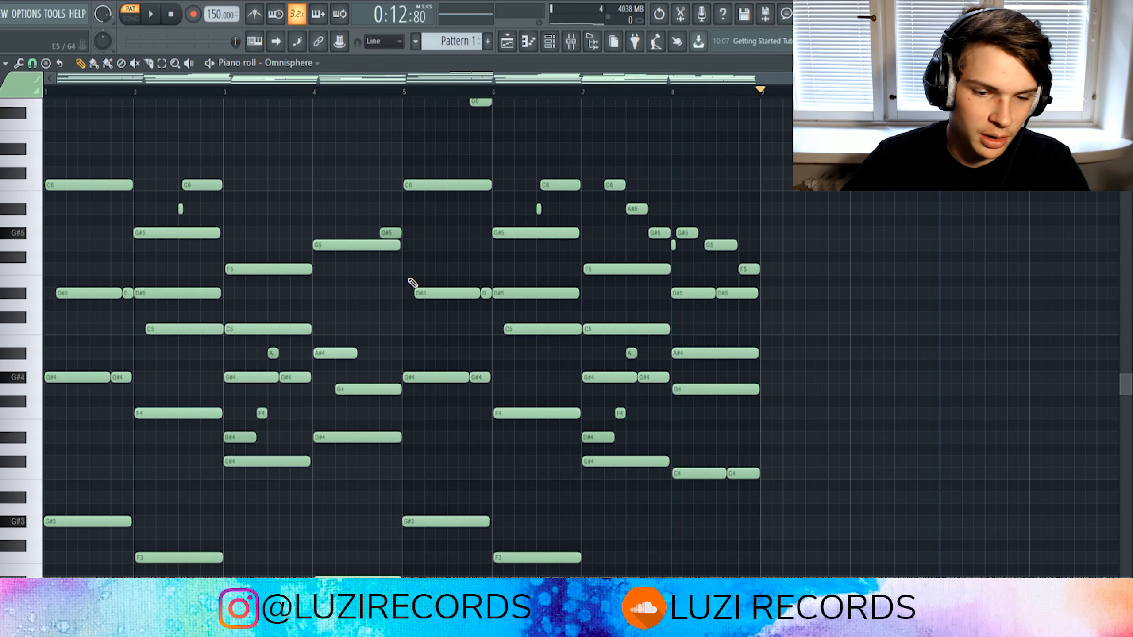
# Duplicate the full eight-bar progression into bars 9 to 16 and deselect the copied notes.
pyautogui.scroll(-4, 404, 298)
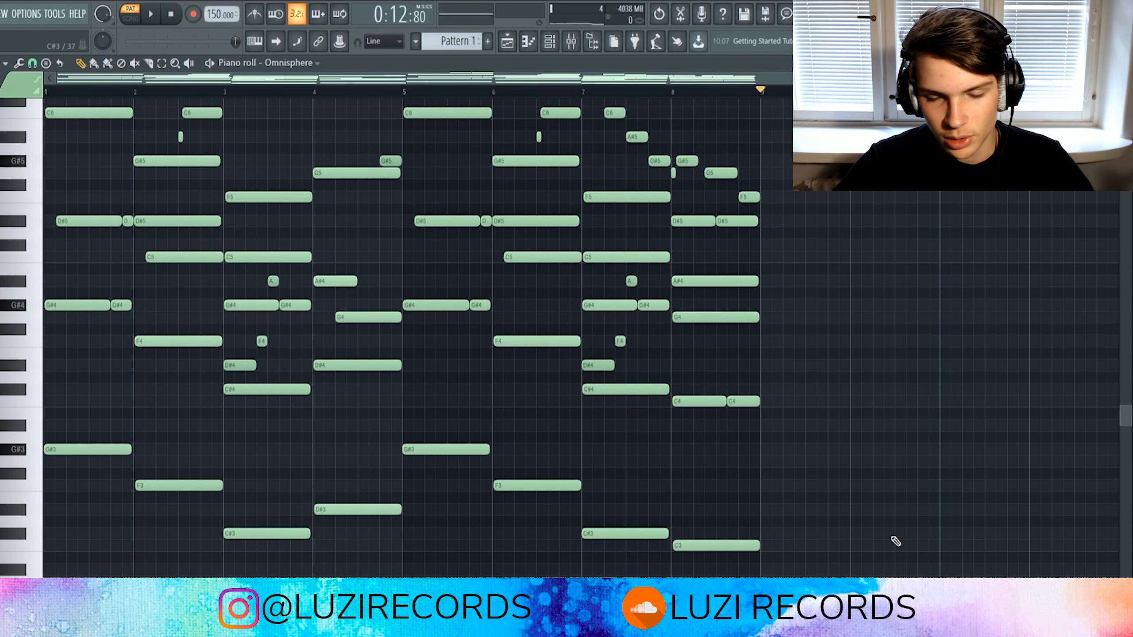
pyautogui.moveTo(762, 580); pyautogui.dragTo(708, 518)
pyautogui.hotkey('ctrl', 'a')
pyautogui.scroll(4, 131, 263)
pyautogui.hotkey('ctrl', 'b')
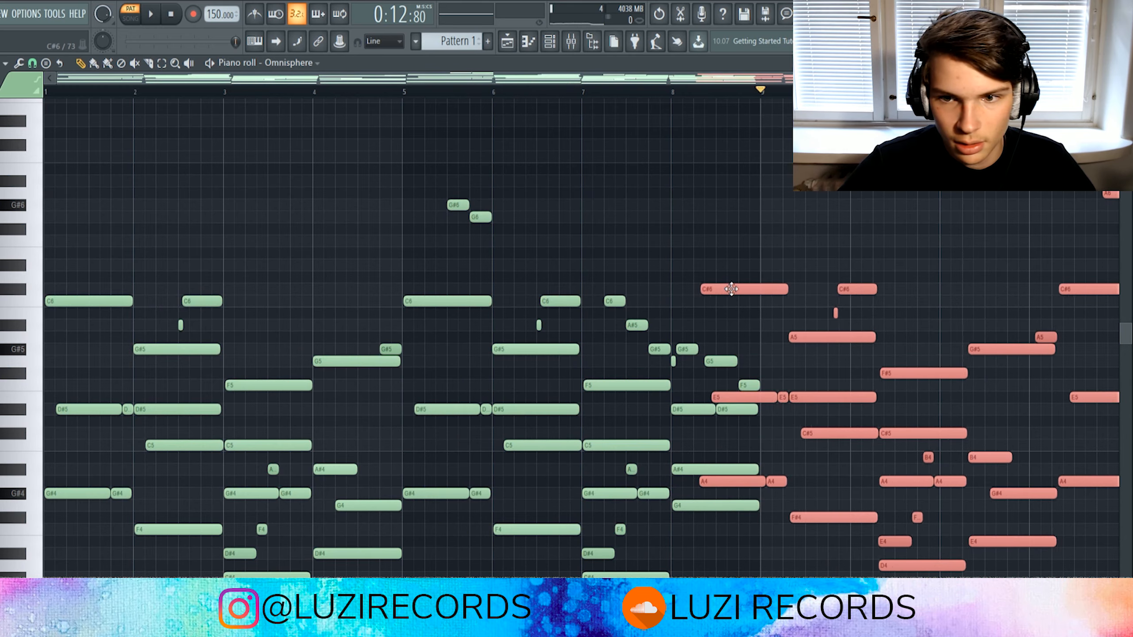
pyautogui.scroll(-3, 795, 357)
pyautogui.scroll(-5, 959, 424)
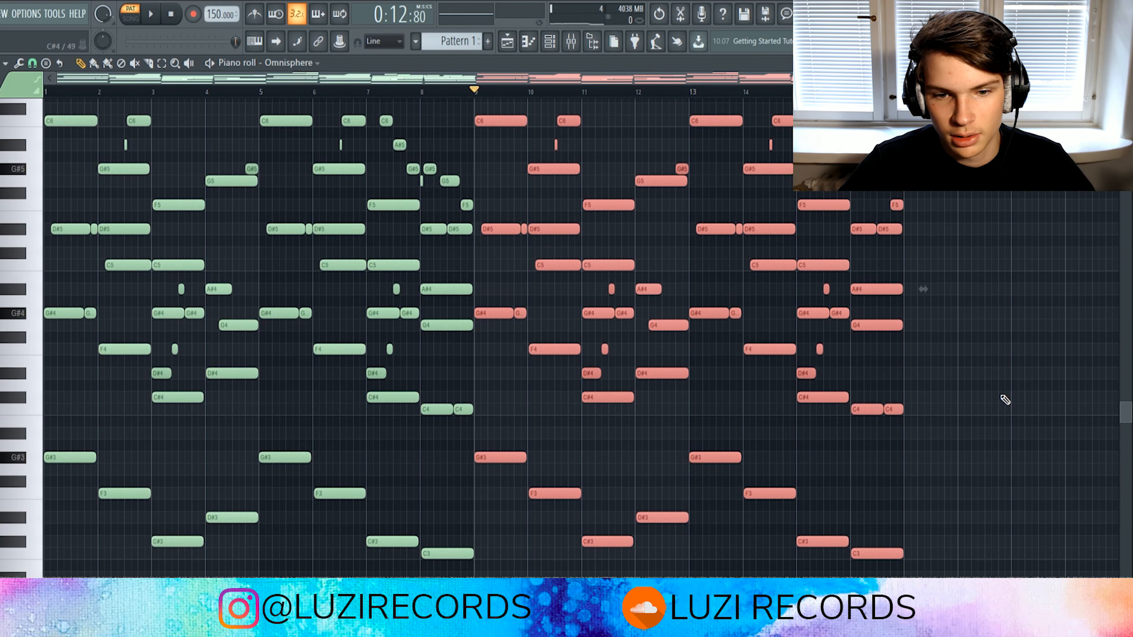
pyautogui.hotkey('ctrl', 'd')
# Examine the notes across all sixteen bars, from the low bass line up to the high melody notes.
pyautogui.scroll(5, 905, 468)
pyautogui.scroll(-3, 704, 227)
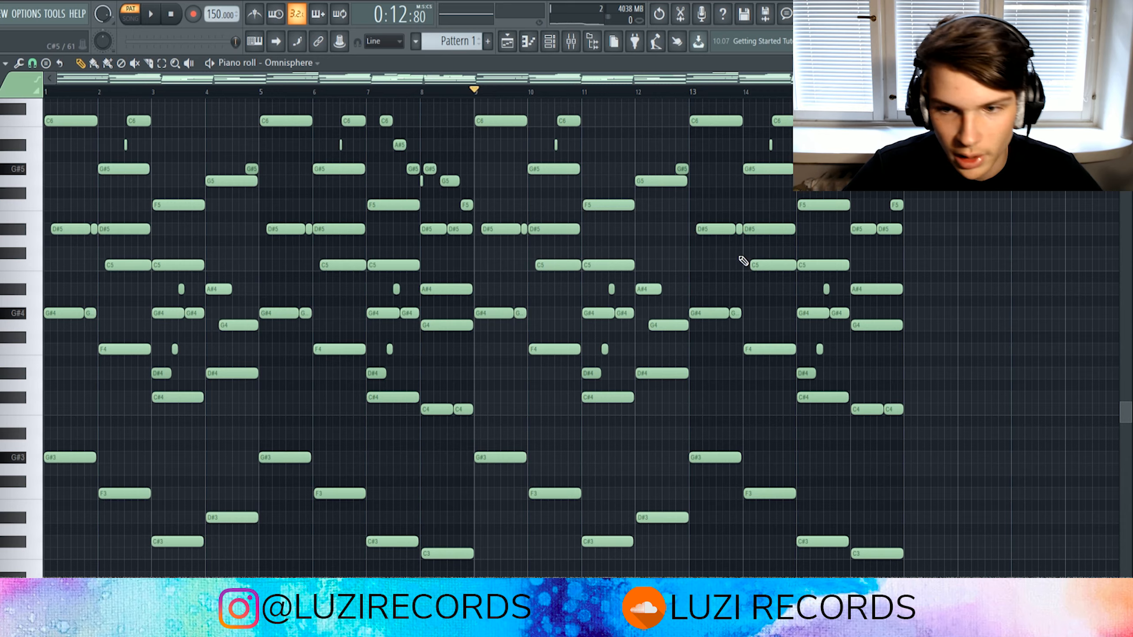
pyautogui.scroll(-3, 751, 454)
pyautogui.scroll(3, 722, 465)
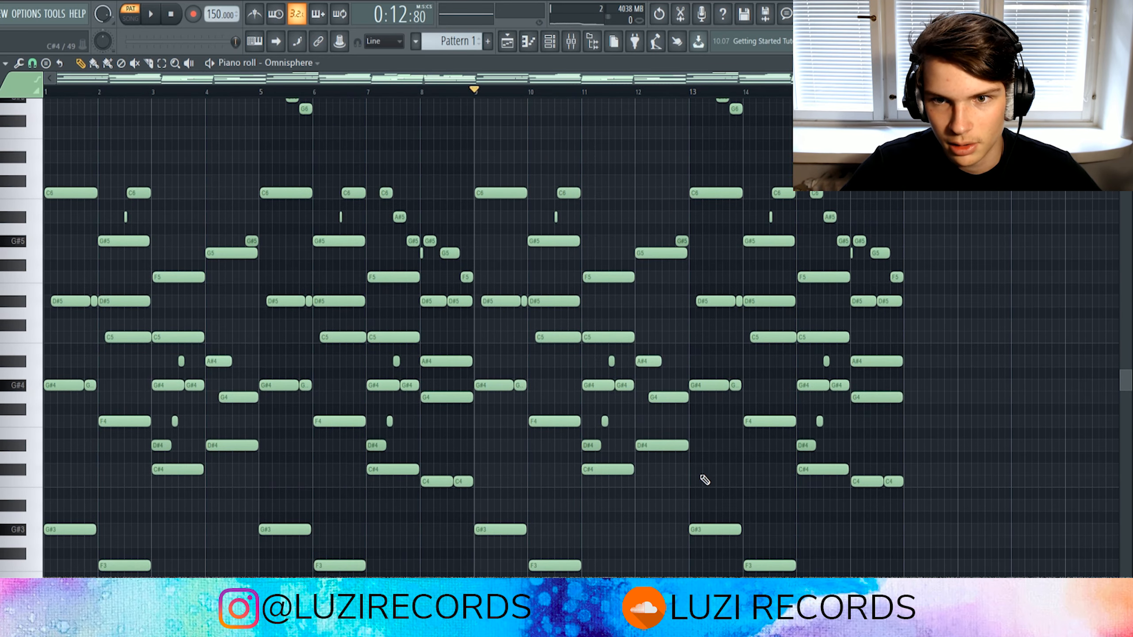
pyautogui.scroll(-4, 726, 385)
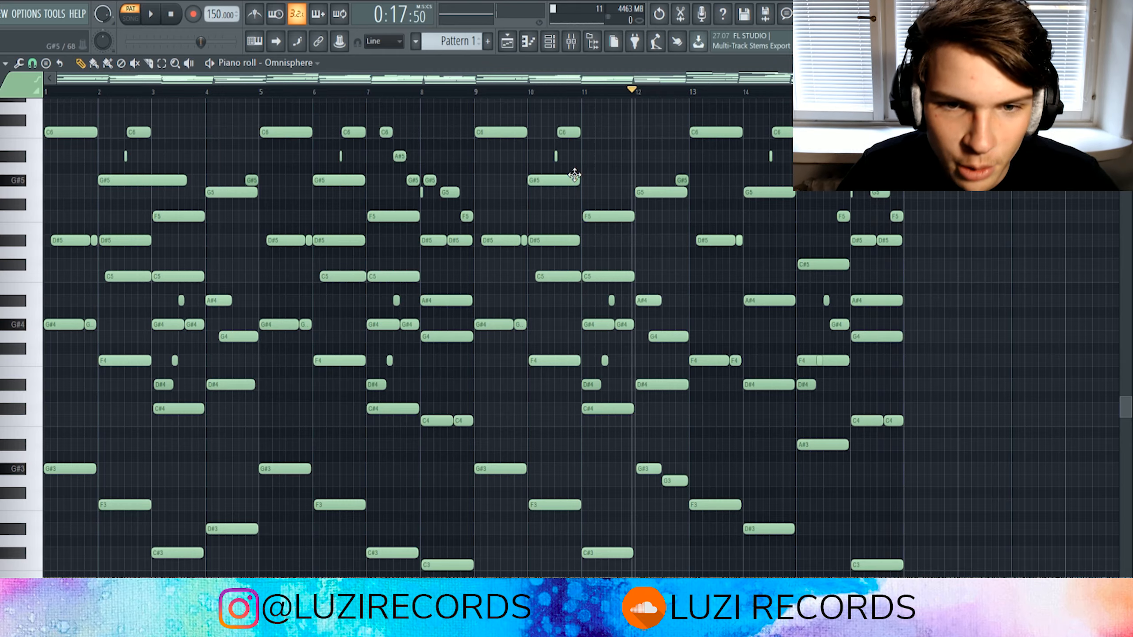
pyautogui.scroll(-4, 513, 194)
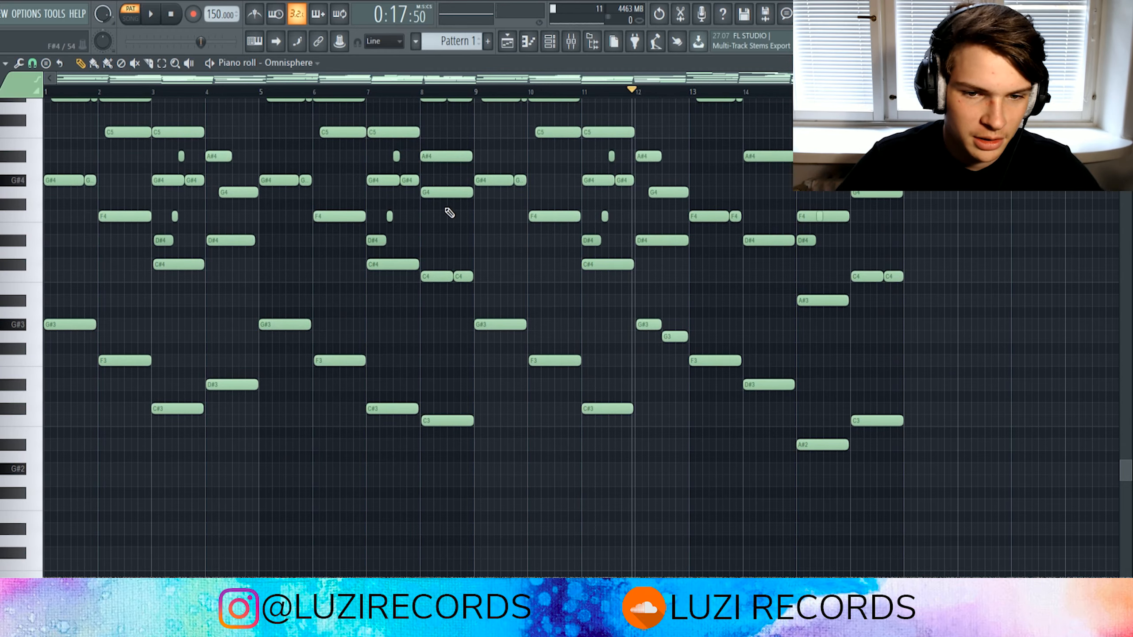
pyautogui.scroll(4, 490, 379)
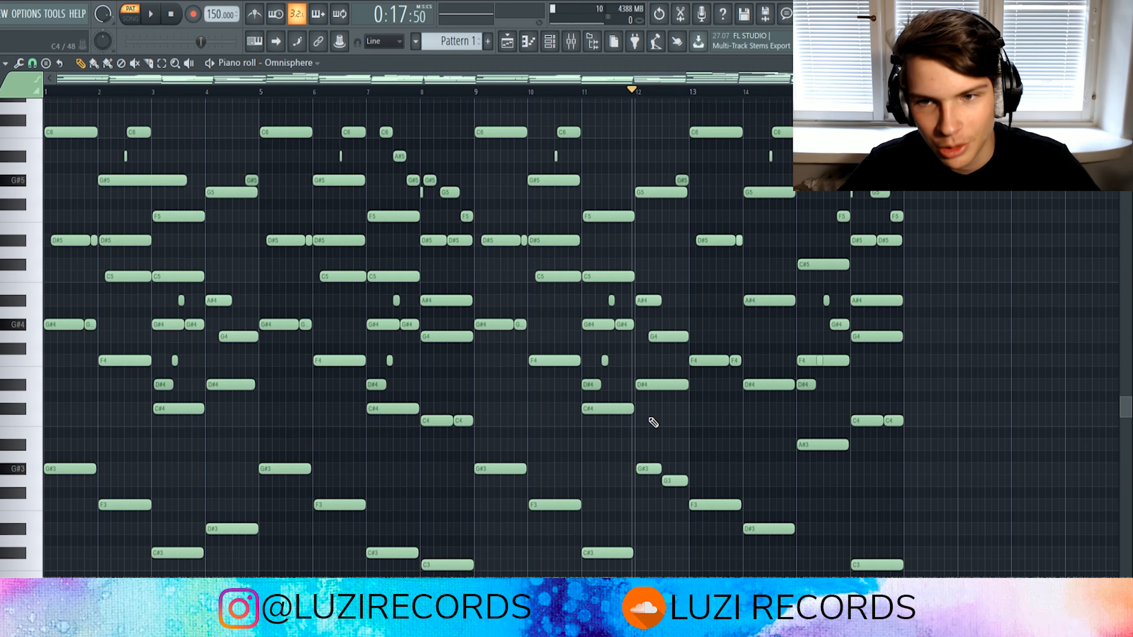
pyautogui.scroll(-2, 640, 376)
pyautogui.scroll(2, 660, 393)
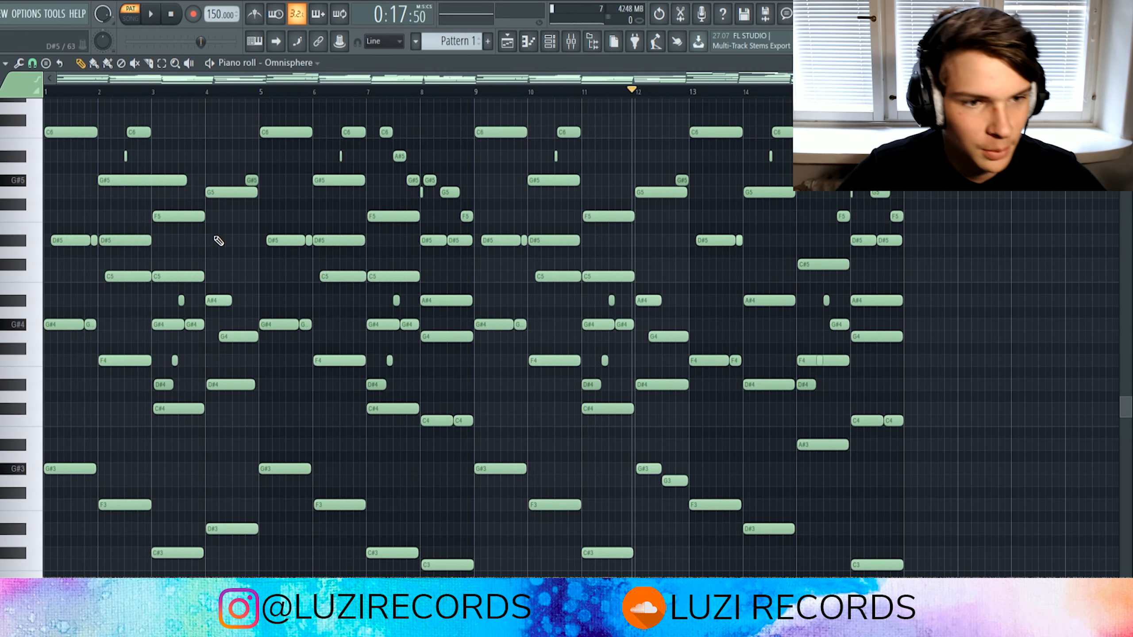
pyautogui.scroll(5, 669, 223)
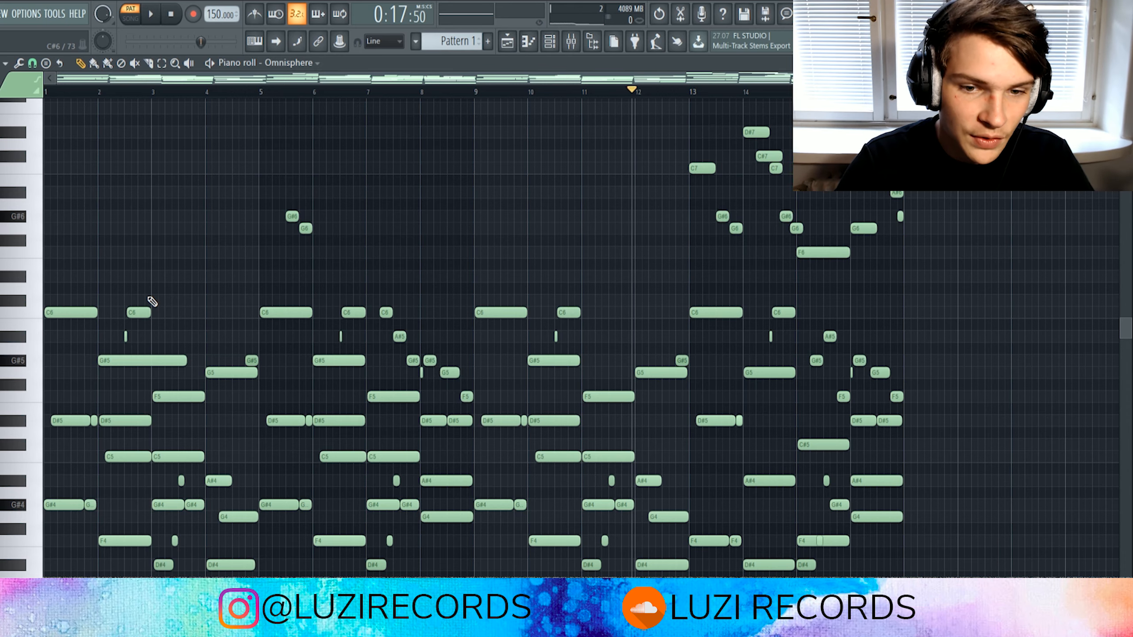
# Enable Waves Tune Real-Time on the vocal loop's mixer track and play the arrangement.
pyautogui.click(507, 42)
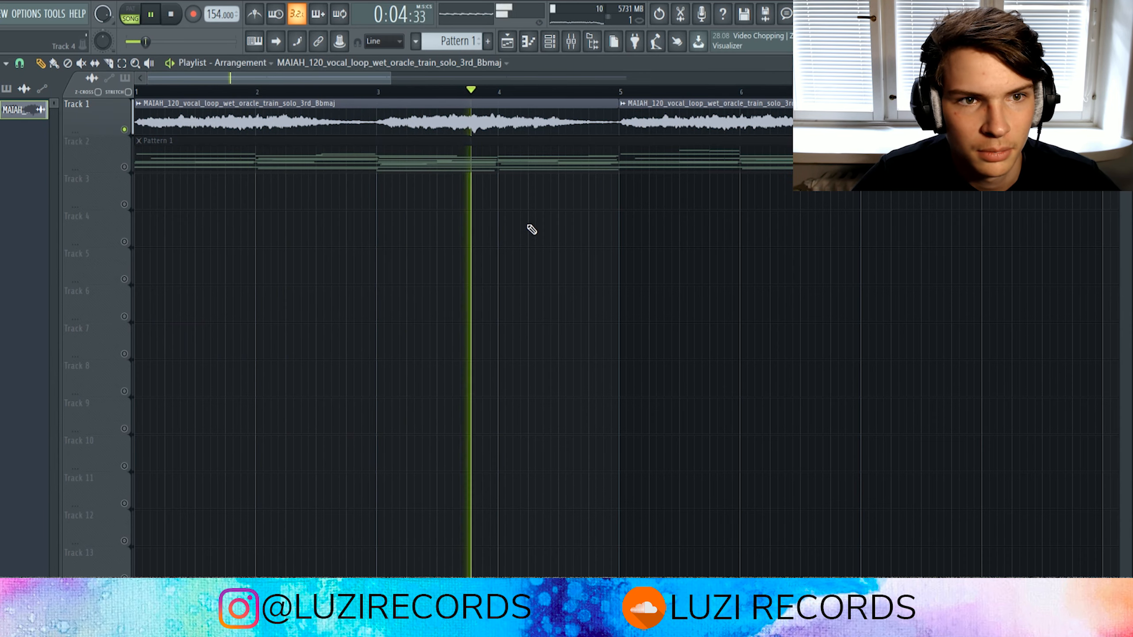
pyautogui.press('space')
pyautogui.press('F9')
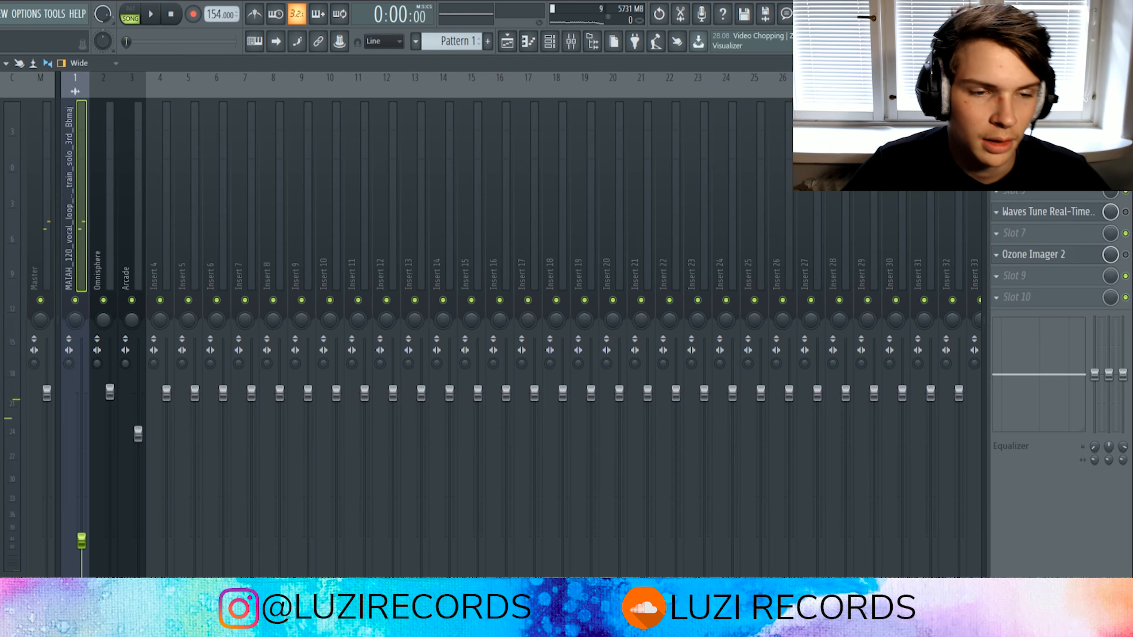
pyautogui.click(1126, 213)
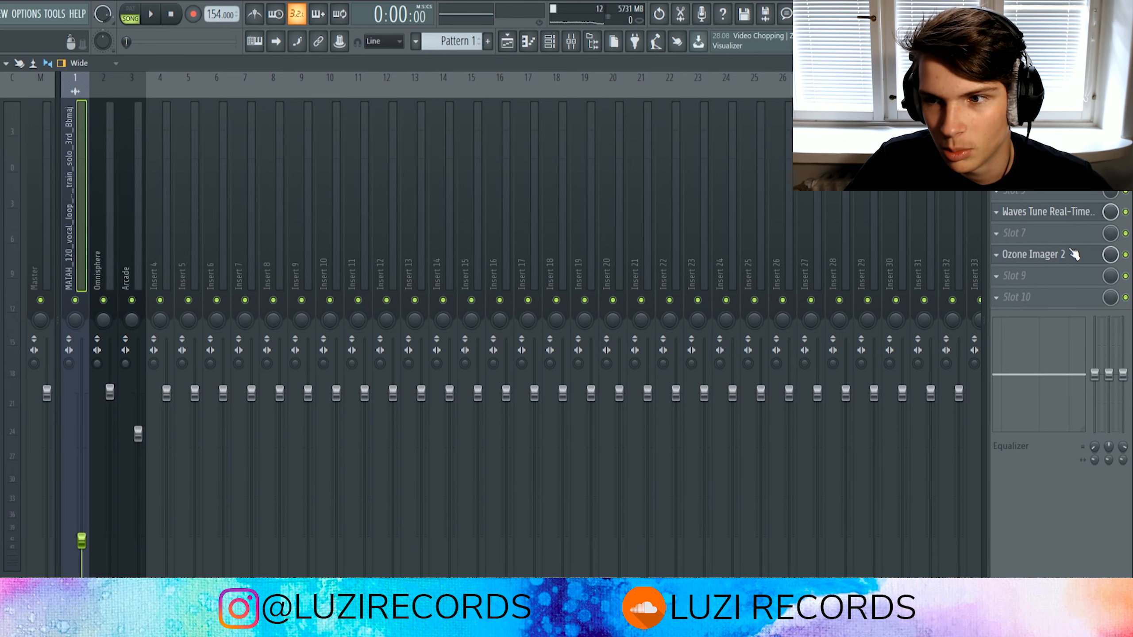
pyautogui.click(507, 42)
pyautogui.press('space')
pyautogui.scroll(-3, 214, 223)
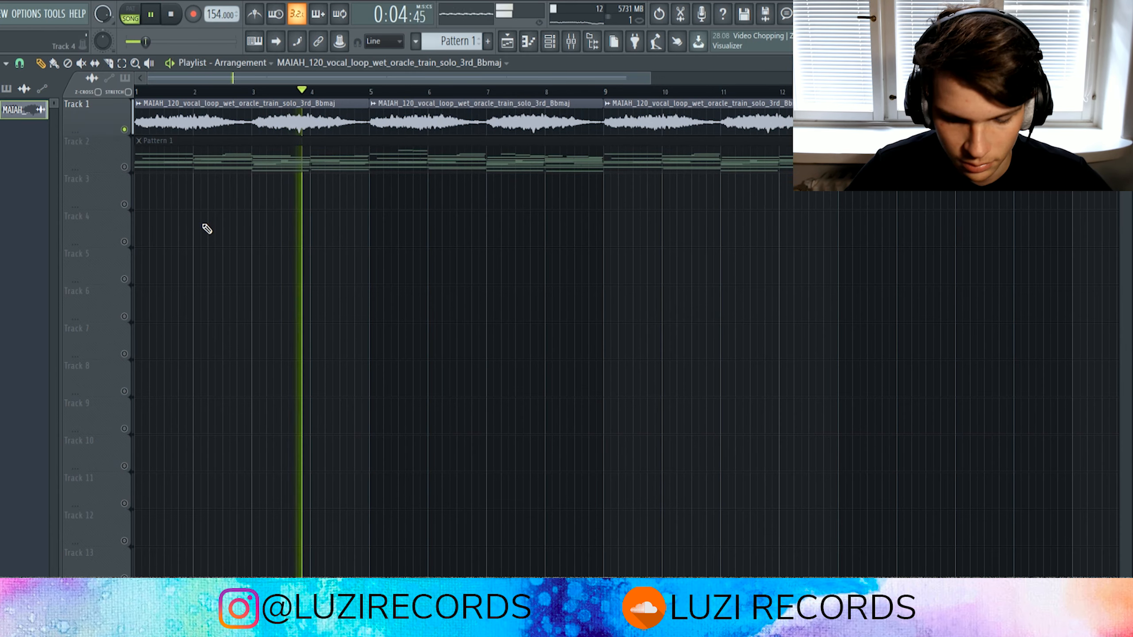
pyautogui.press('space')
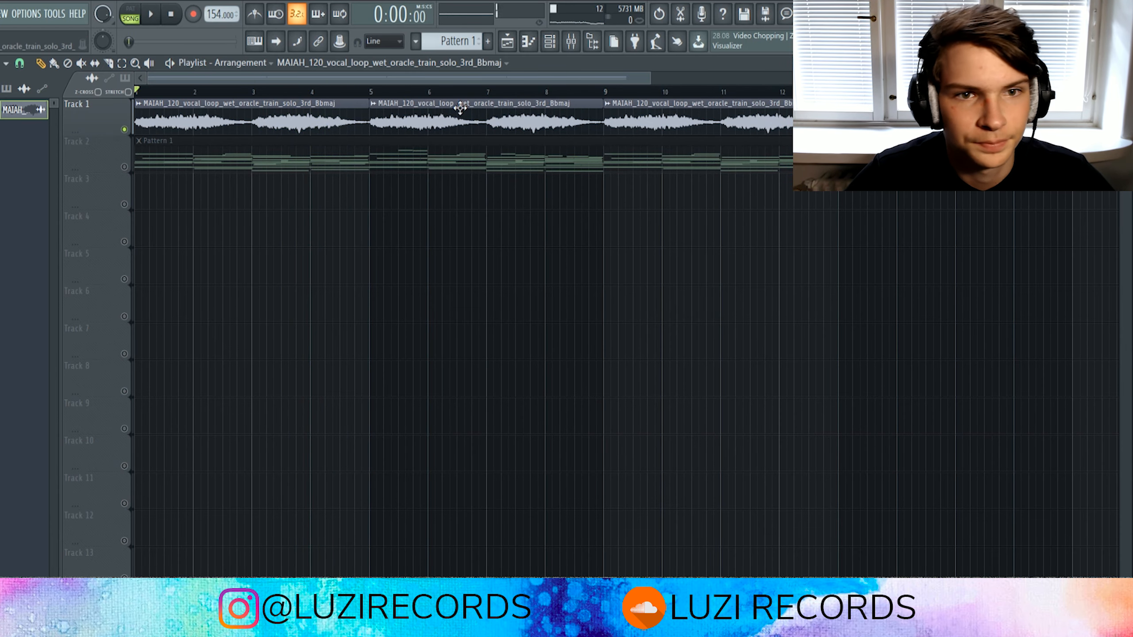
# Examine the Arcade part's notes in Pattern 1's piano roll and play the part briefly.
pyautogui.doubleClick(137, 165)
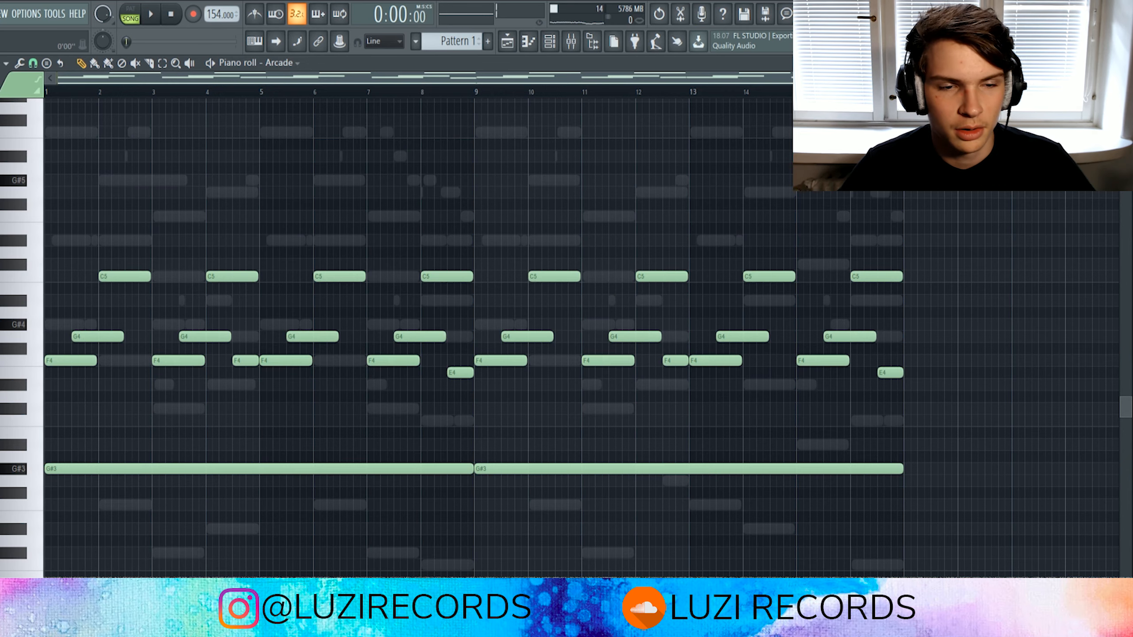
pyautogui.scroll(-3, 130, 284)
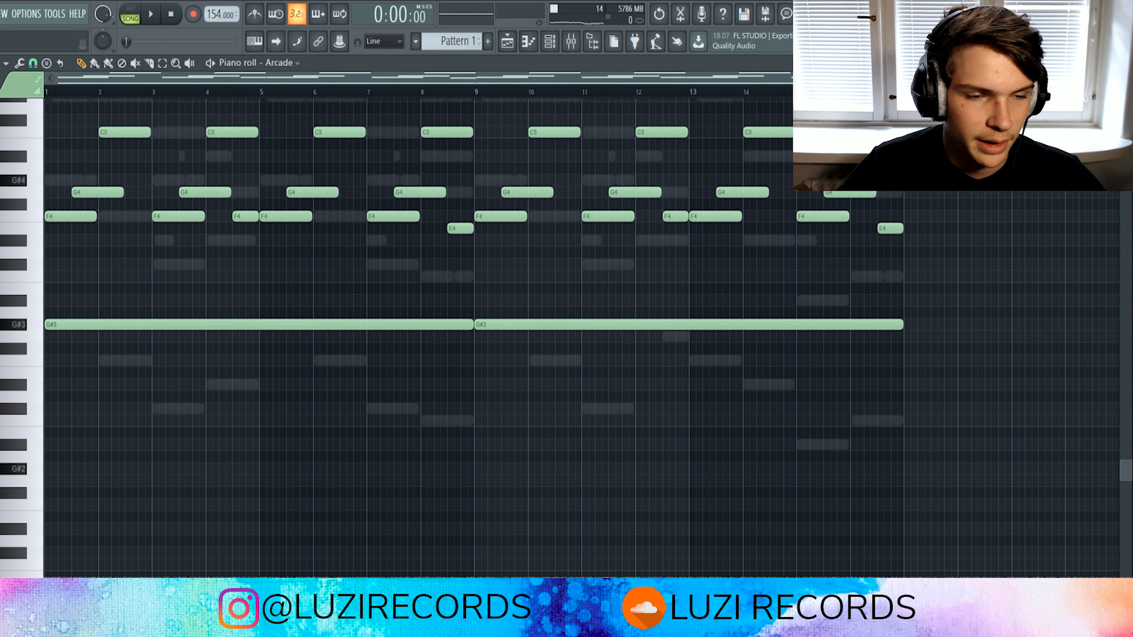
pyautogui.scroll(3, 131, 283)
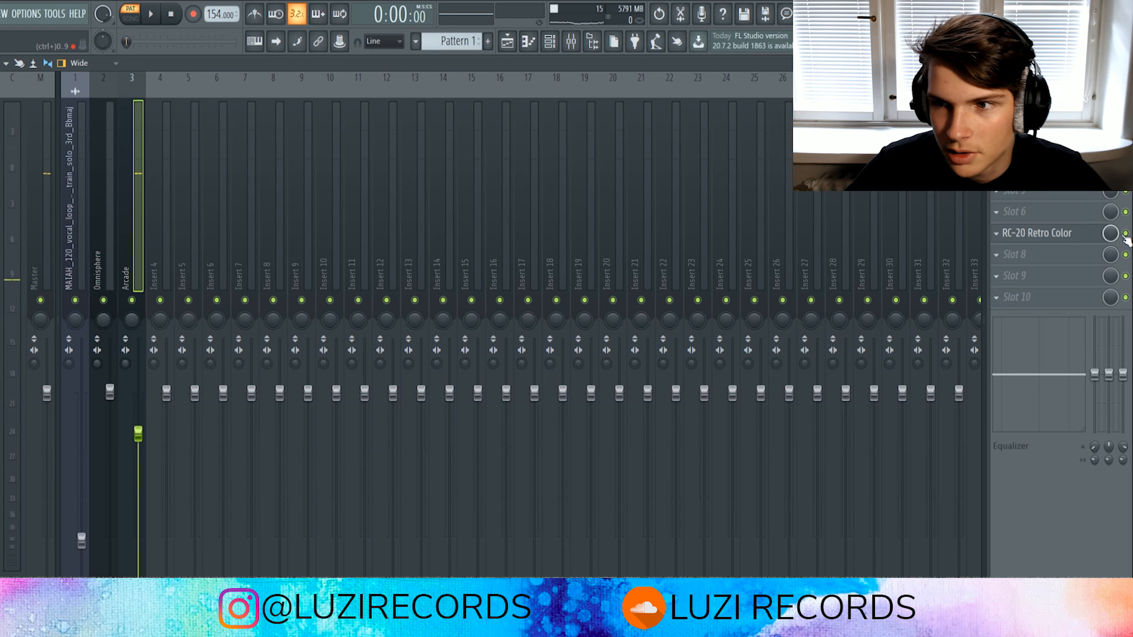
pyautogui.click(508, 41)
pyautogui.press('F7')
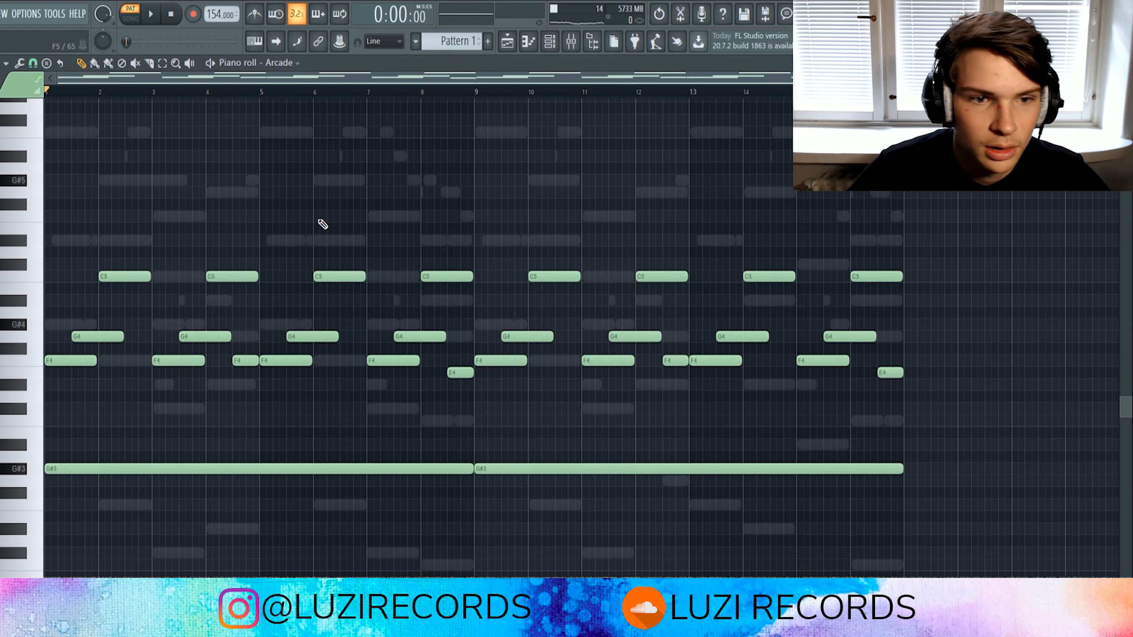
pyautogui.press('space')
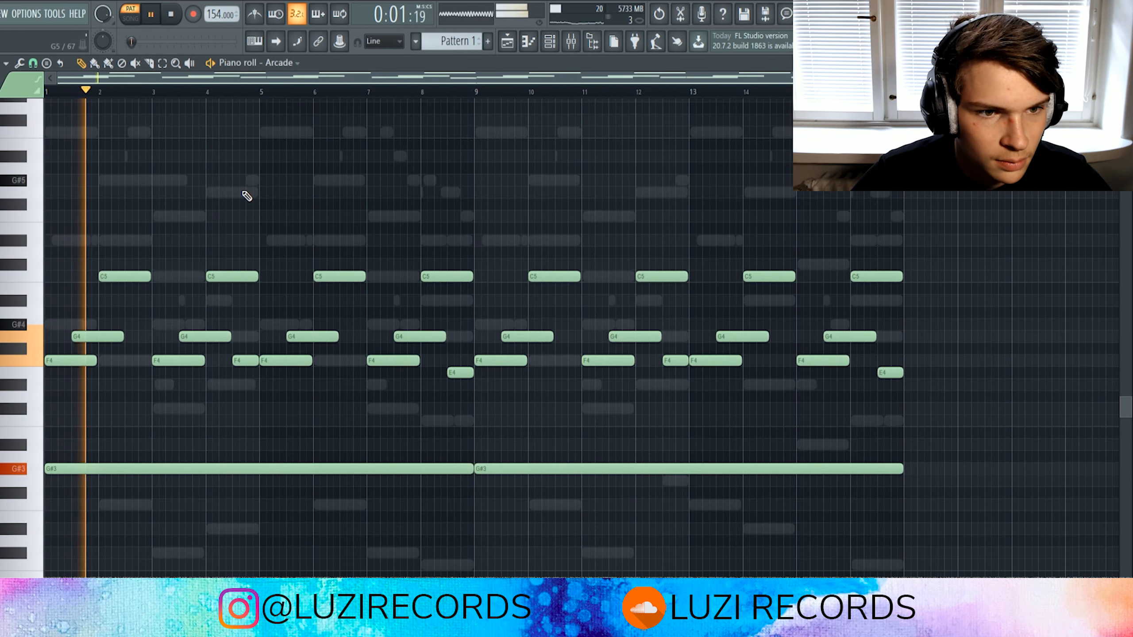
pyautogui.press('space')
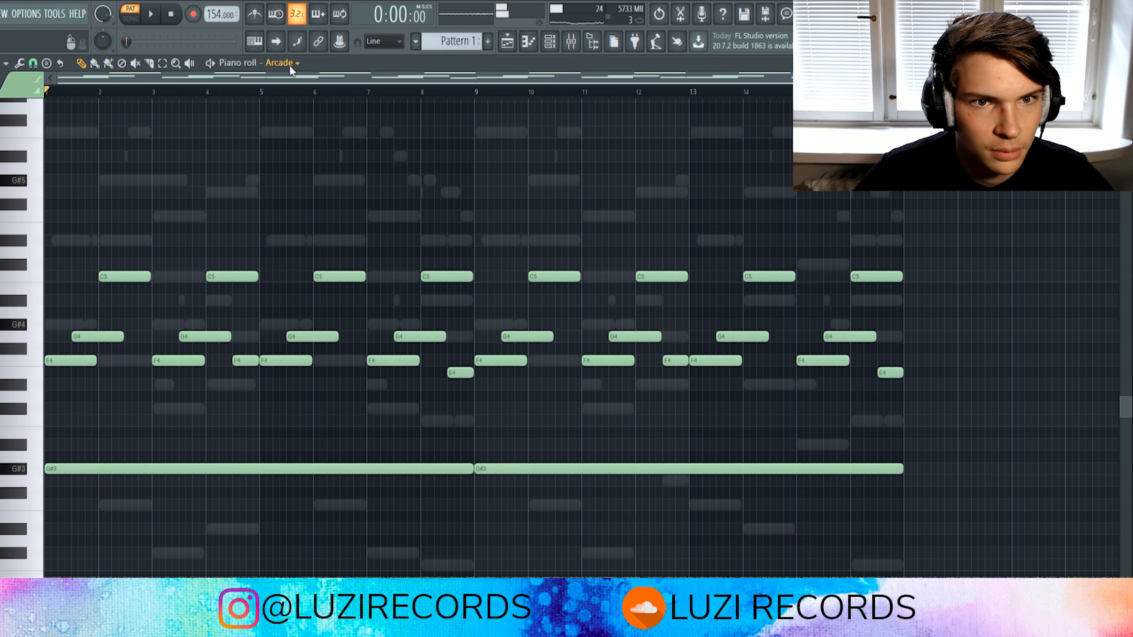
# Unmute playlist Track 2 and the Omnisphere channel, and play the vocal and pattern together.
pyautogui.doubleClick(311, 132)
pyautogui.click(512, 47)
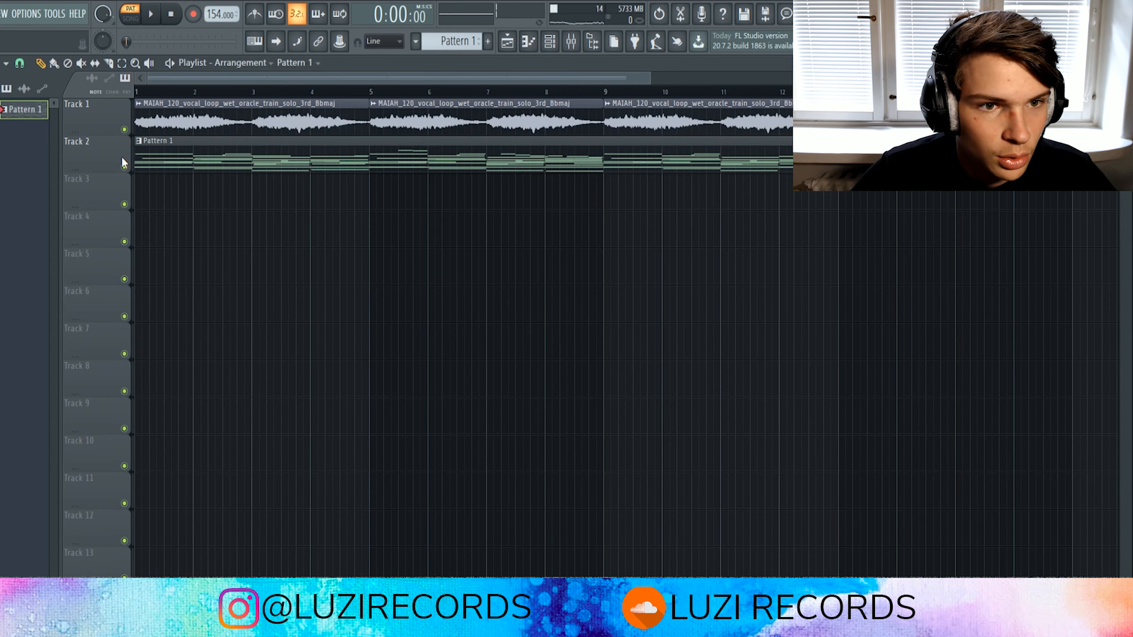
pyautogui.press('F6')
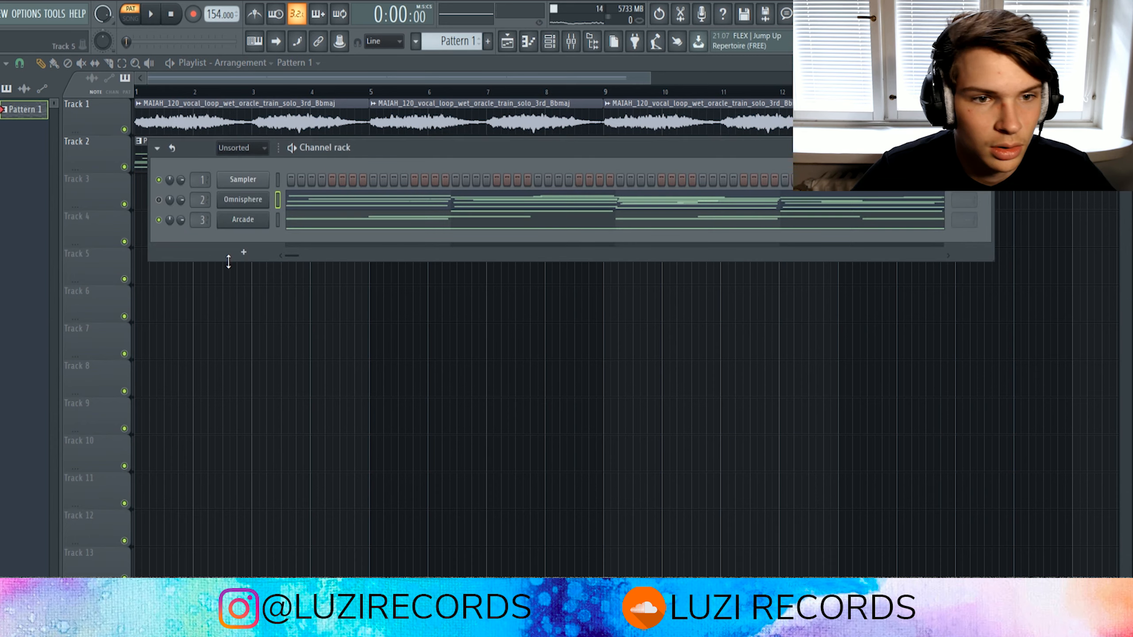
pyautogui.click(258, 77)
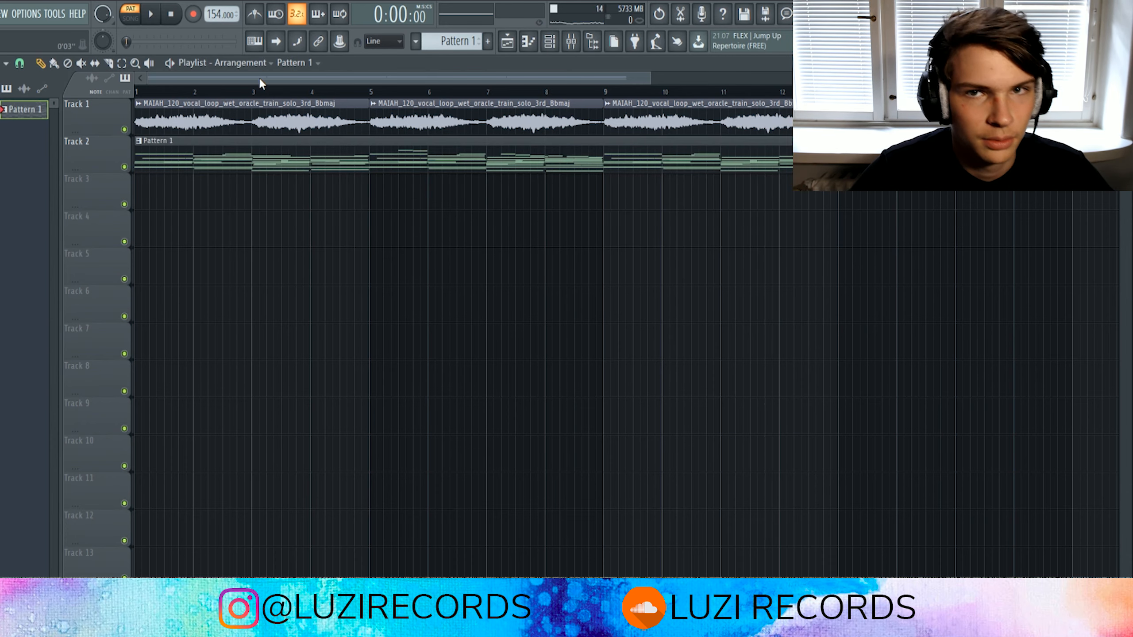
pyautogui.press('space')
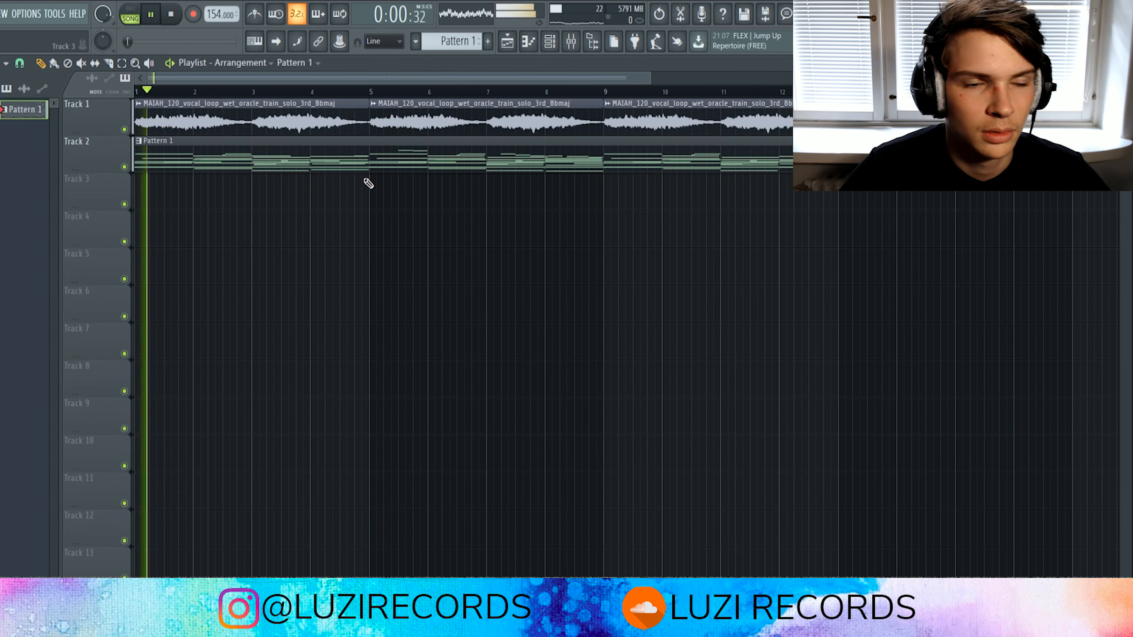
pyautogui.click(572, 43)
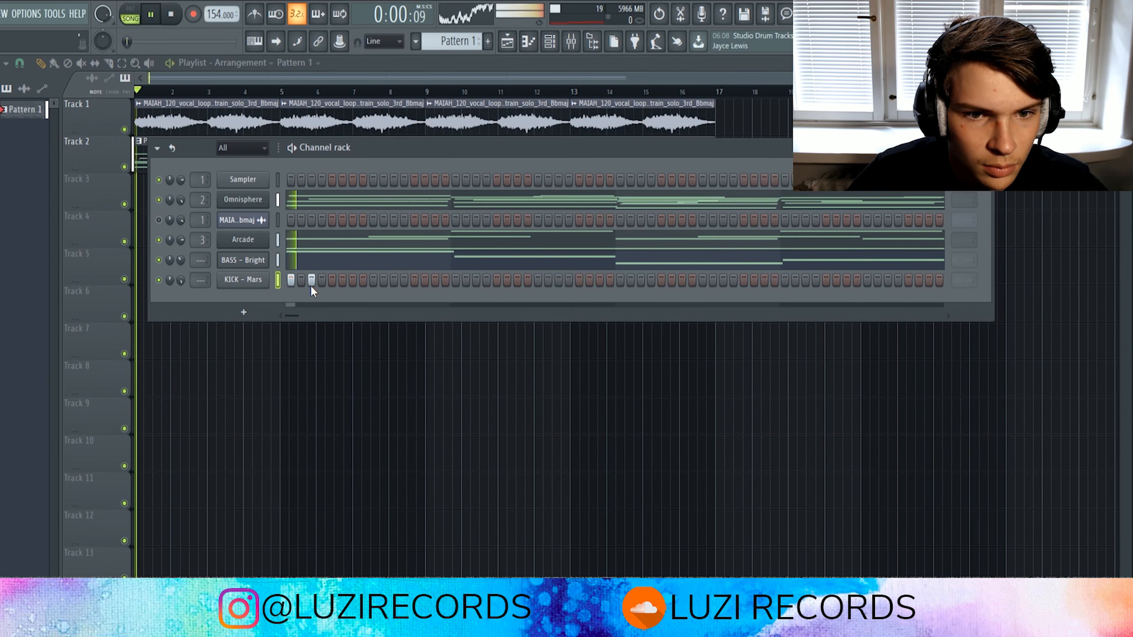
# Restart the arrangement repeatedly to check the opening kicks and add a KICK - Mars hit on step 15.
pyautogui.press('space')
pyautogui.press('space')
pyautogui.press('space')
pyautogui.press('space')
pyautogui.press('space')
pyautogui.press('space')
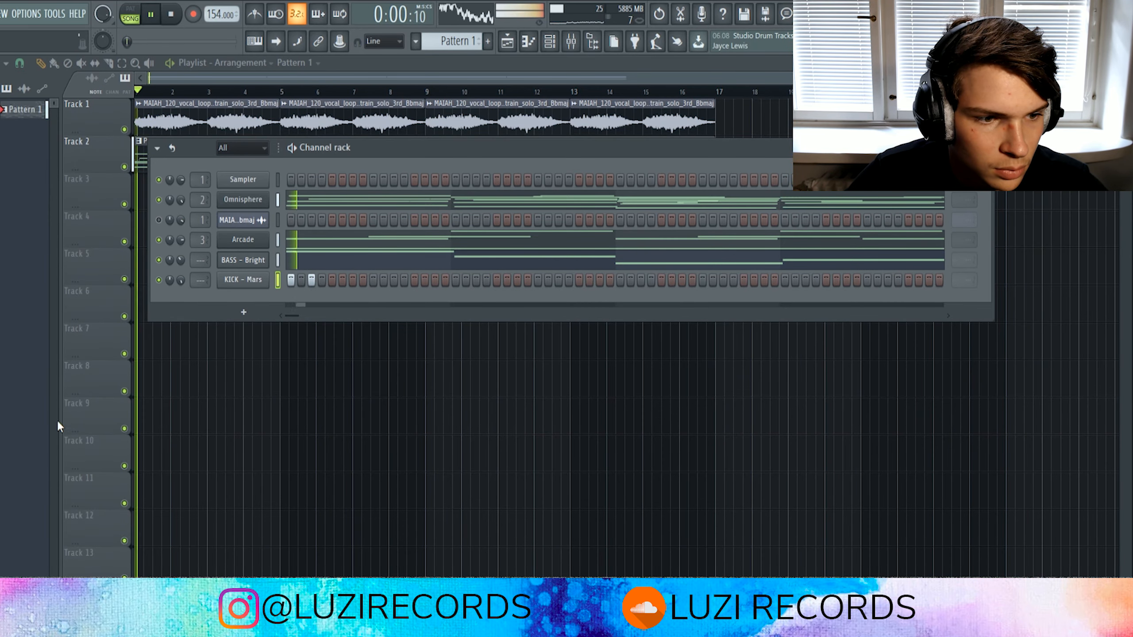
pyautogui.click(435, 280)
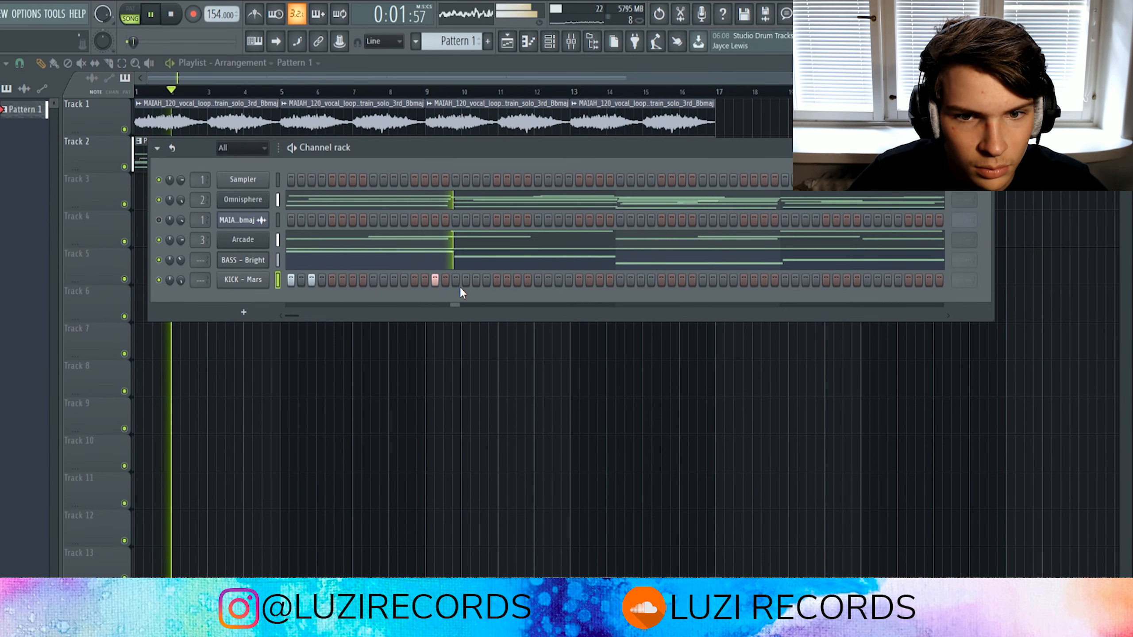
pyautogui.press('space')
pyautogui.press('space')
# Add KICK - Mars hits on steps 21, 27, 33 and 35 and replay from the start.
pyautogui.click(496, 280)
pyautogui.click(558, 279)
pyautogui.click(620, 280)
pyautogui.click(640, 279)
pyautogui.press('space')
pyautogui.press('space')
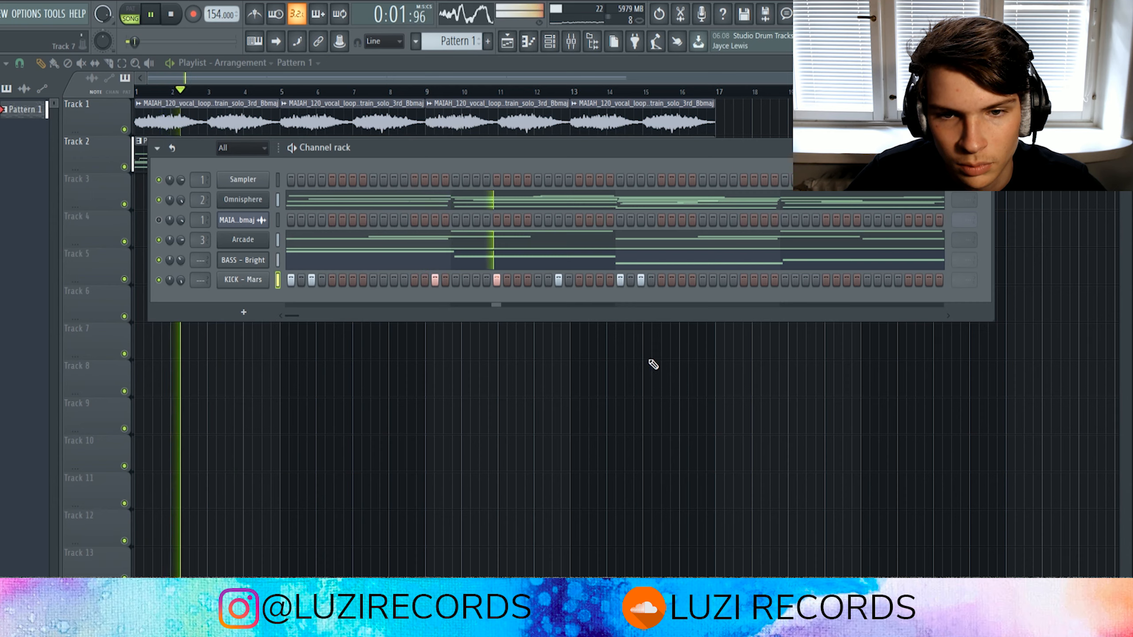
# Add KICK - Mars hits on steps 47, 53 and 61 while replaying the arrangement.
pyautogui.click(764, 280)
pyautogui.click(845, 280)
pyautogui.click(845, 280)
pyautogui.press('space')
pyautogui.press('space')
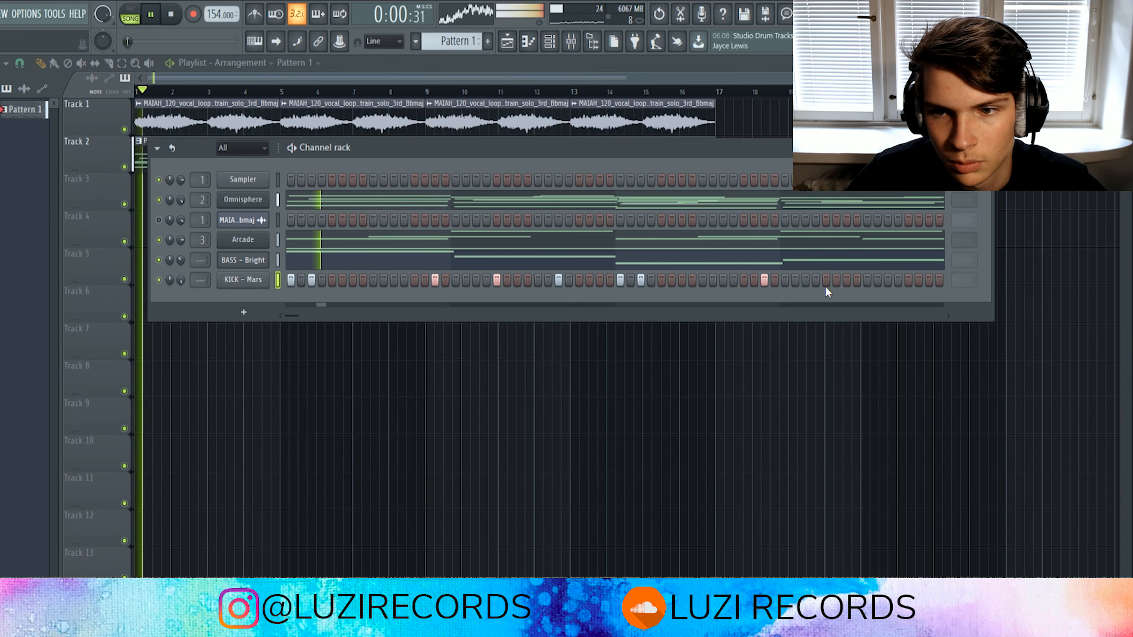
pyautogui.click(826, 279)
pyautogui.click(908, 279)
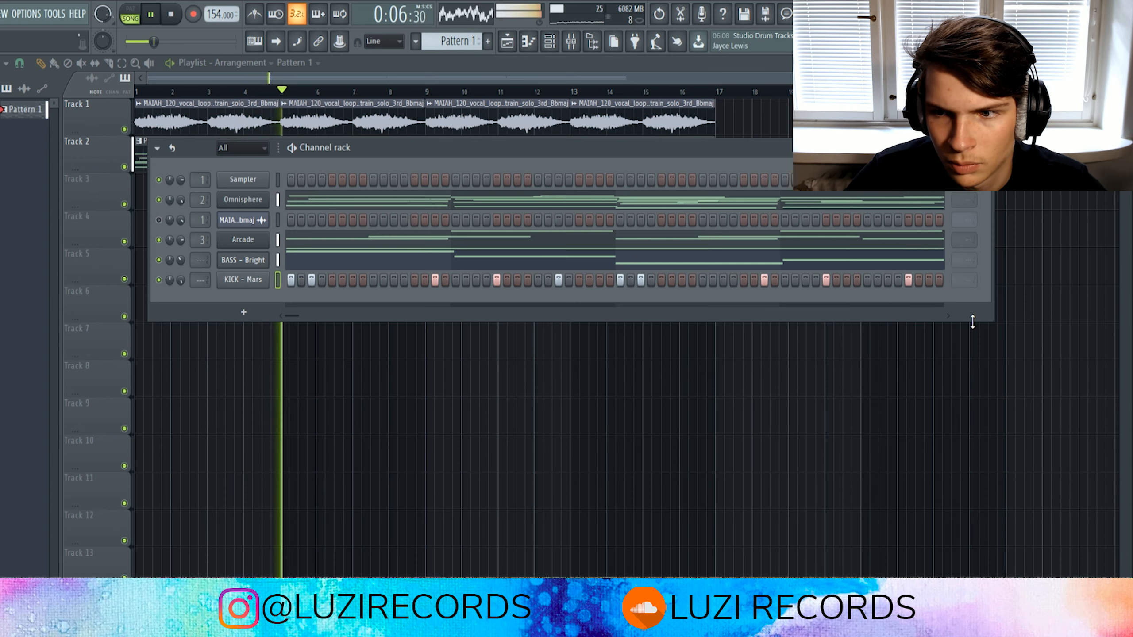
# Replay the kick pattern, remove the KICK - Mars hit on step 35 and stop playback.
pyautogui.press('space')
pyautogui.press('space')
pyautogui.click(640, 280)
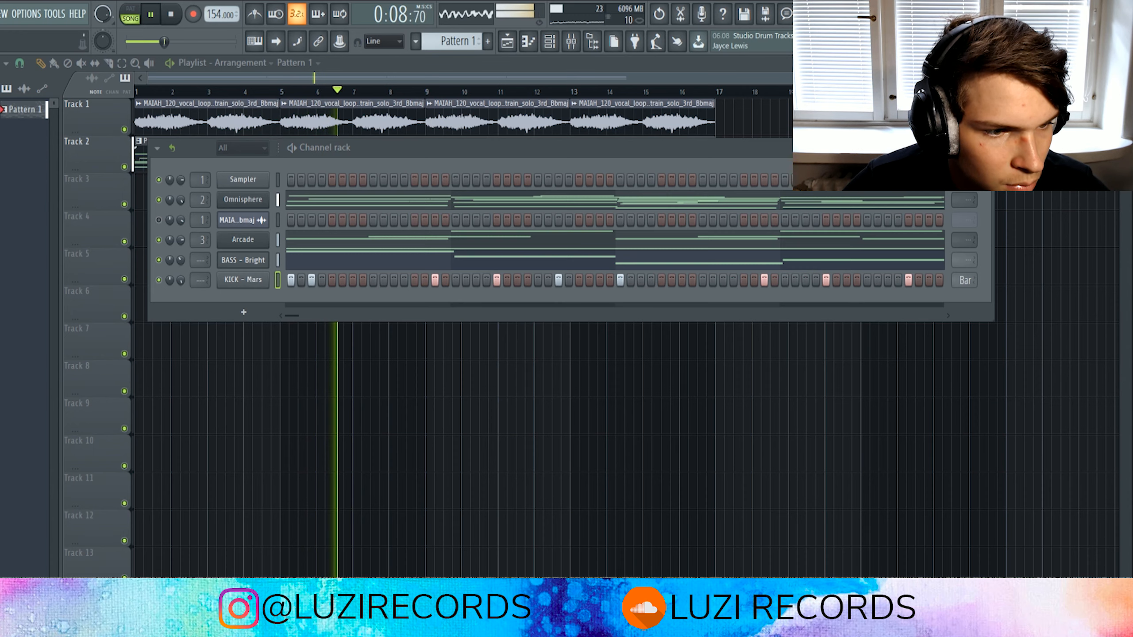
pyautogui.press('space')
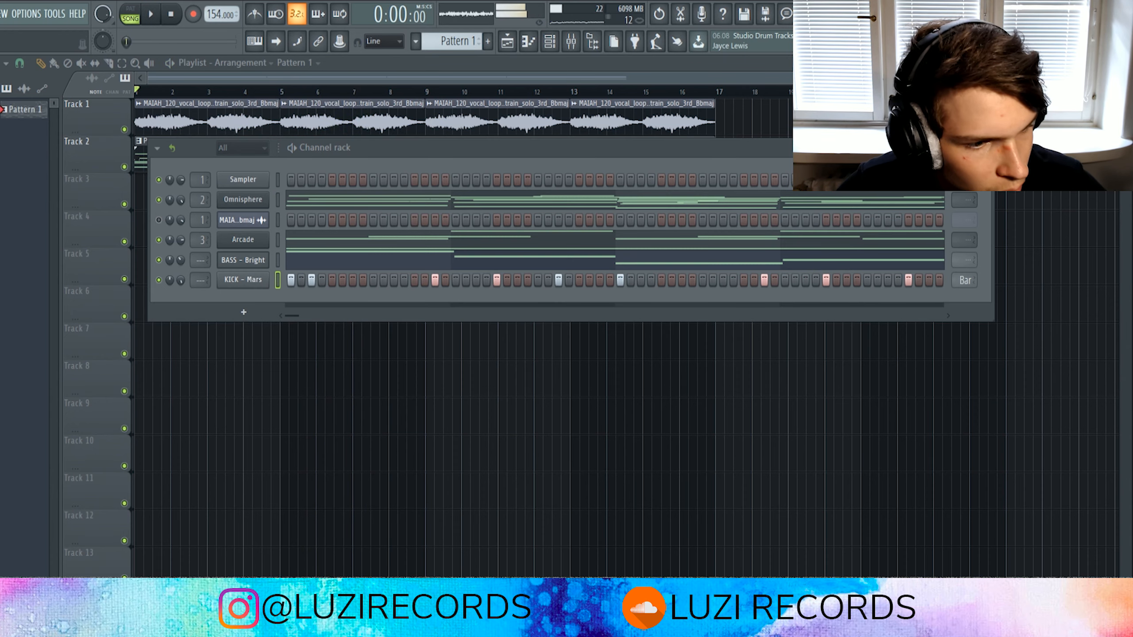
# Add the OH - Next Time sample as a new channel below the kick and start playback.
pyautogui.moveTo(256, 293); pyautogui.dragTo(256, 295)
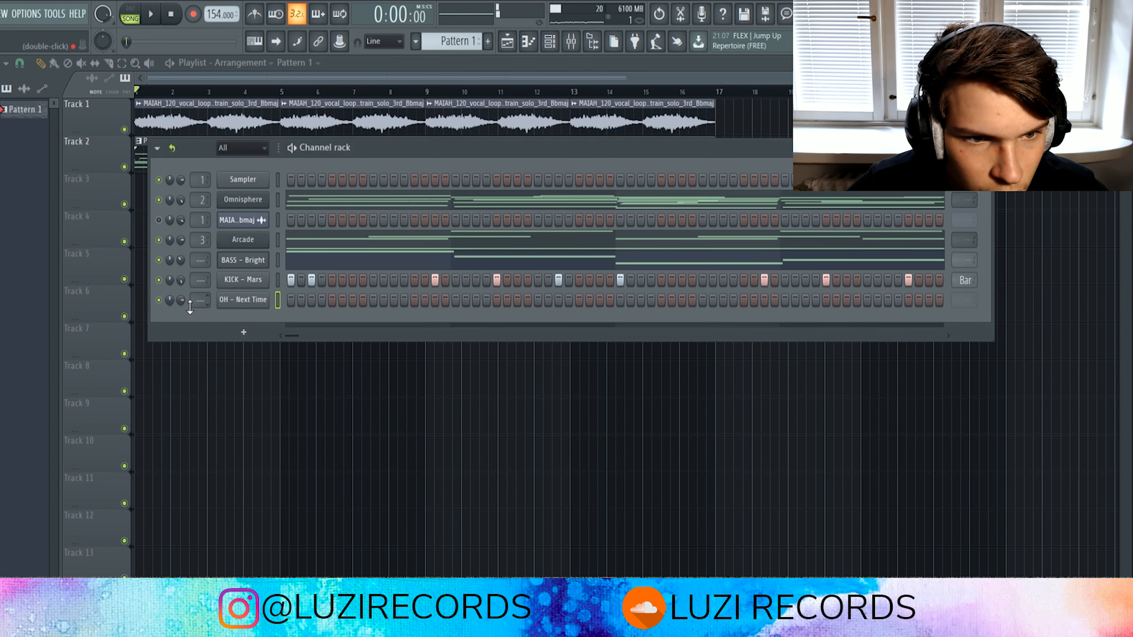
pyautogui.press('space')
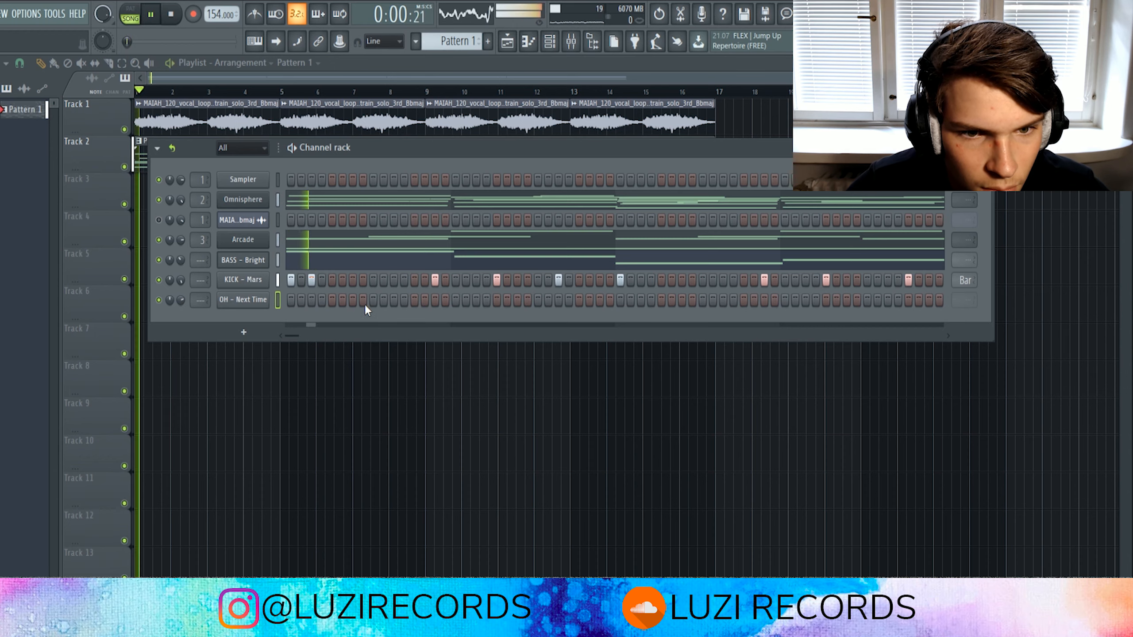
# Add OH - Next Time hits on steps 21 and 53 and stop playback.
pyautogui.click(496, 300)
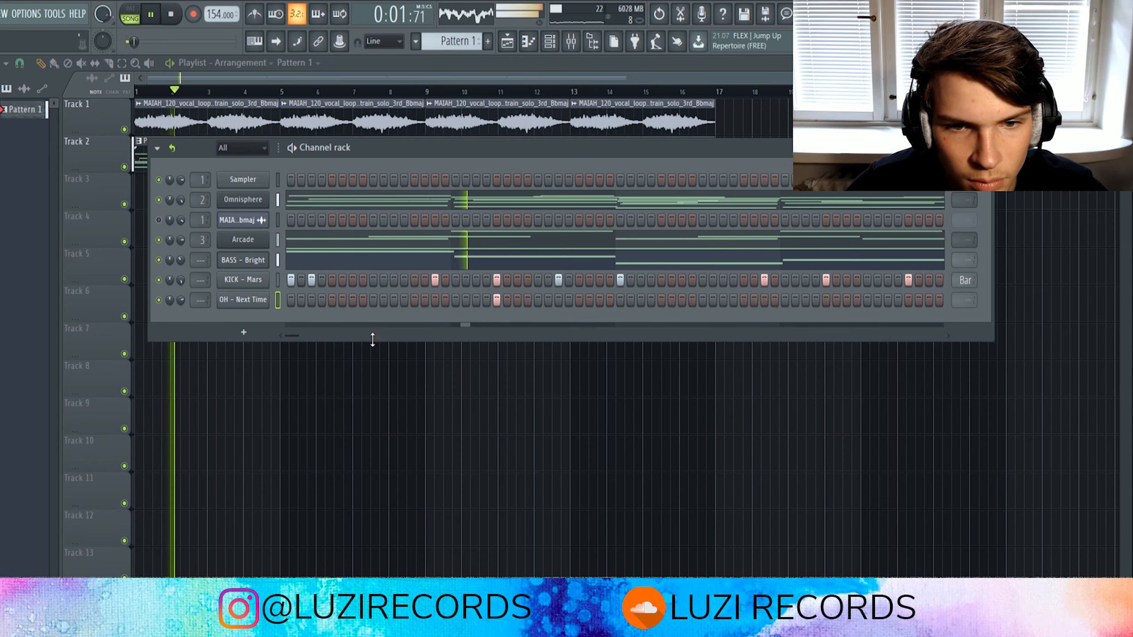
pyautogui.click(826, 301)
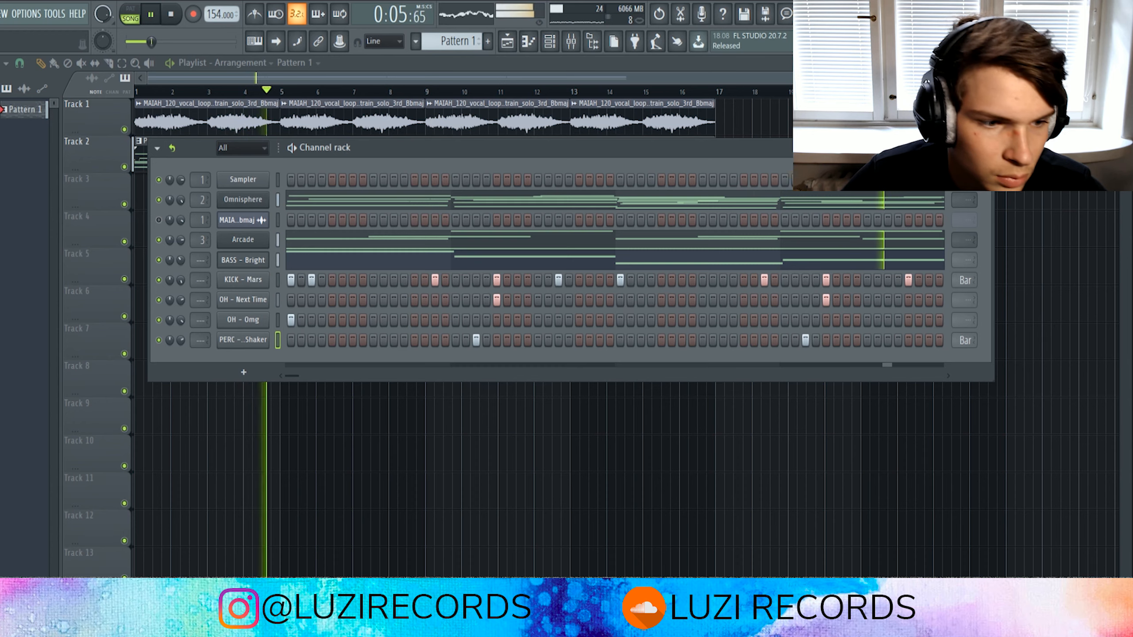
pyautogui.press('space')
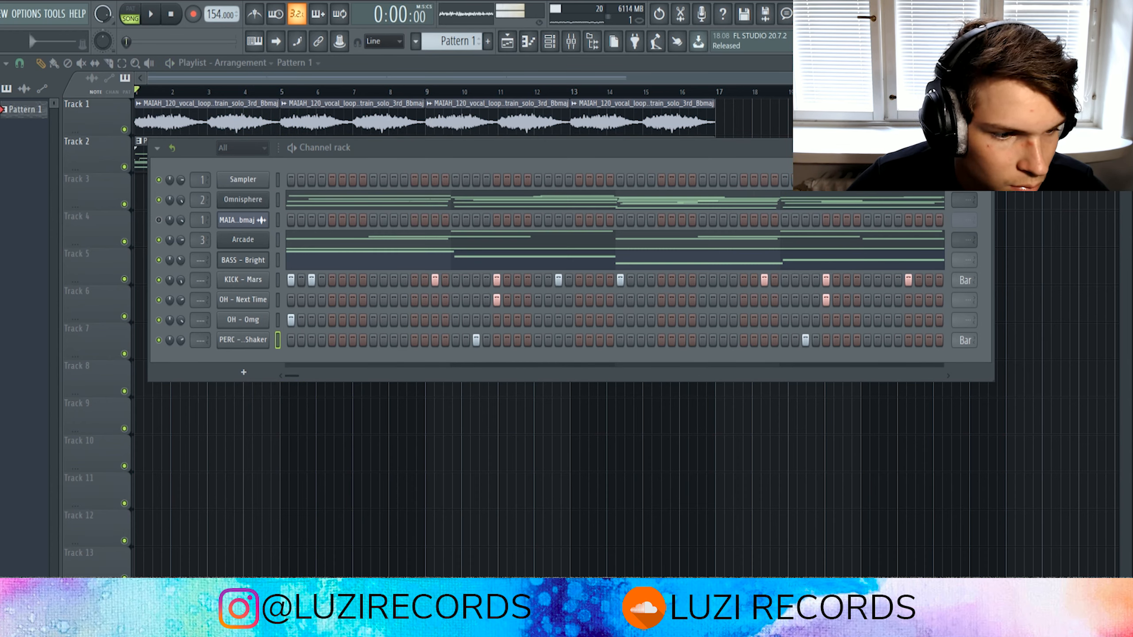
# Add the SN - Melon snare sample as a new channel below the PERC shaker and start playback.
pyautogui.moveTo(0, 370); pyautogui.dragTo(259, 369)
pyautogui.press('space')
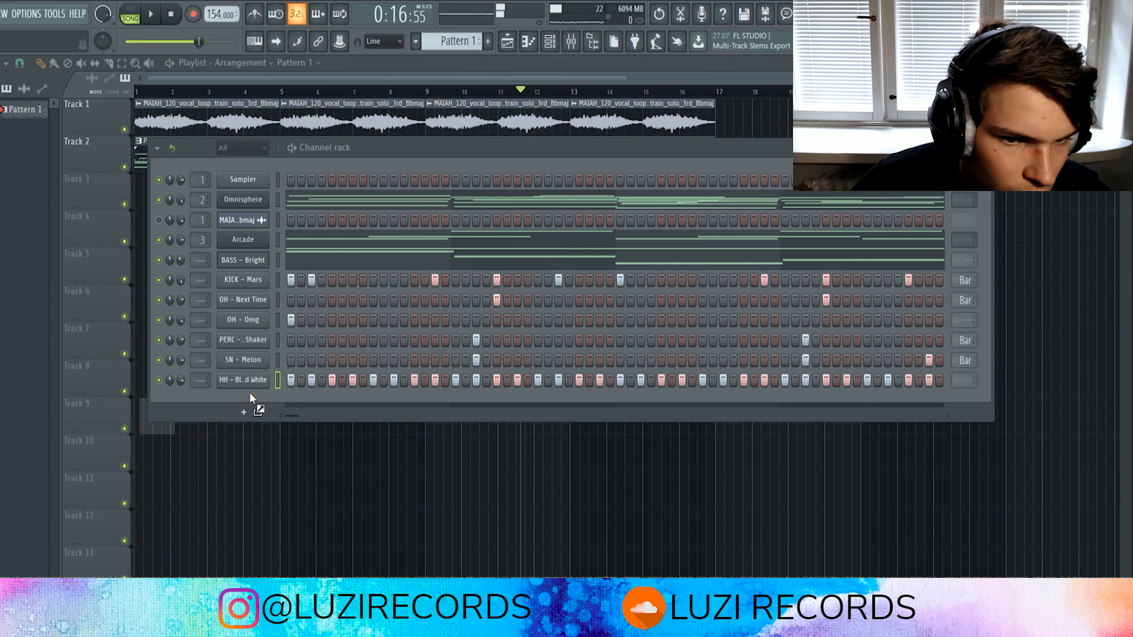
# Add the CLP - Basic sample as a new channel below the hi-hat and place hits on steps 9 and 25 during playback.
pyautogui.moveTo(249, 392); pyautogui.dragTo(180, 403)
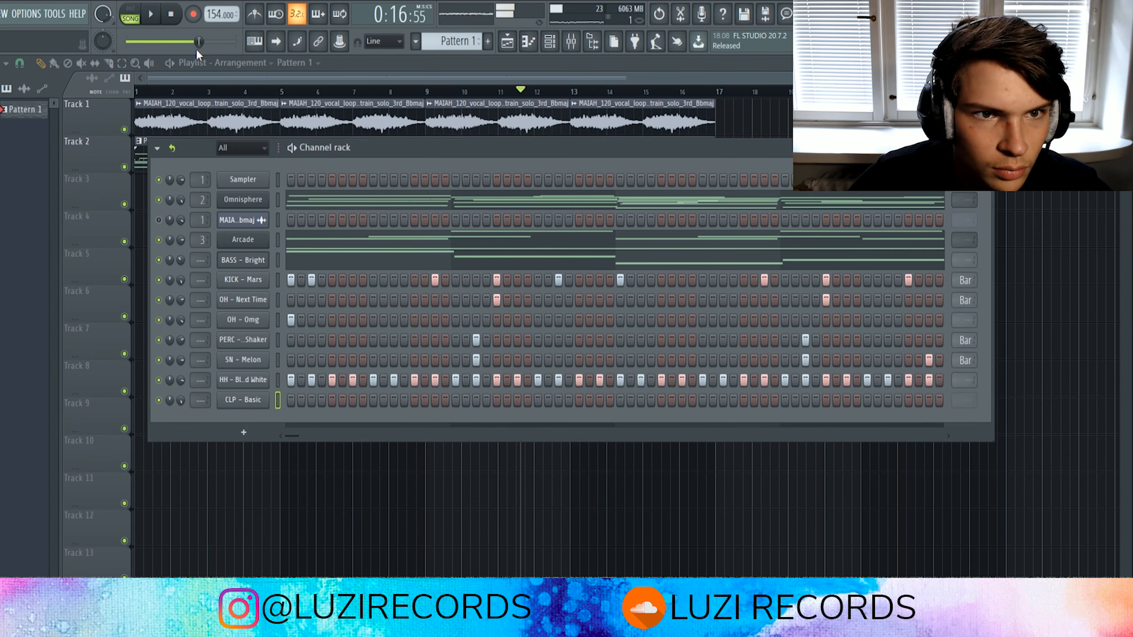
pyautogui.press('space')
pyautogui.click(373, 399)
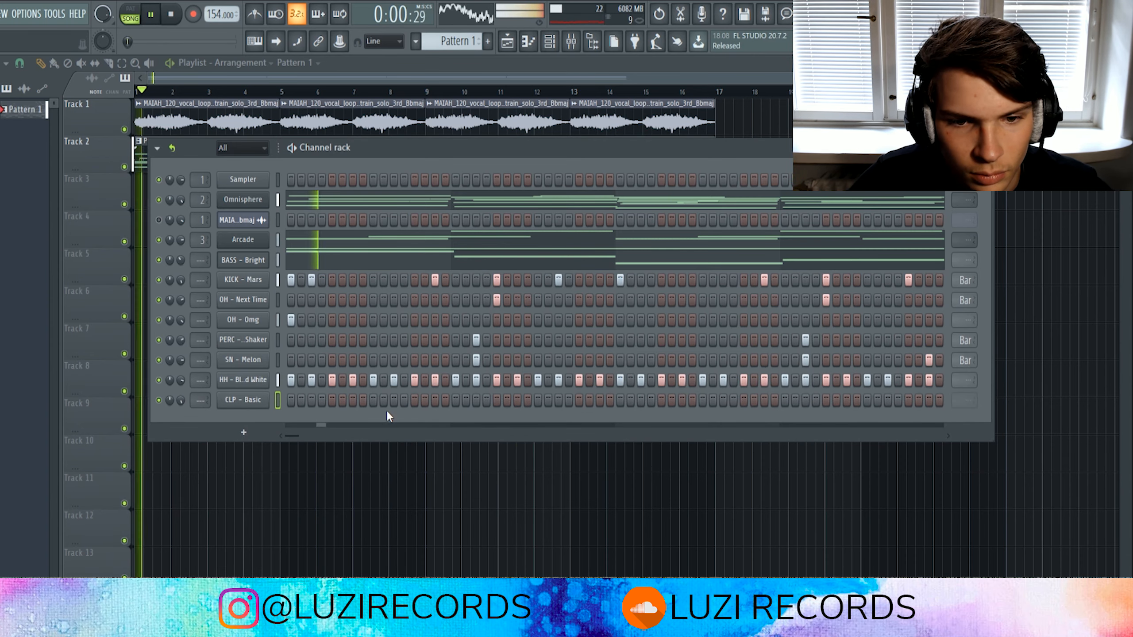
pyautogui.click(537, 400)
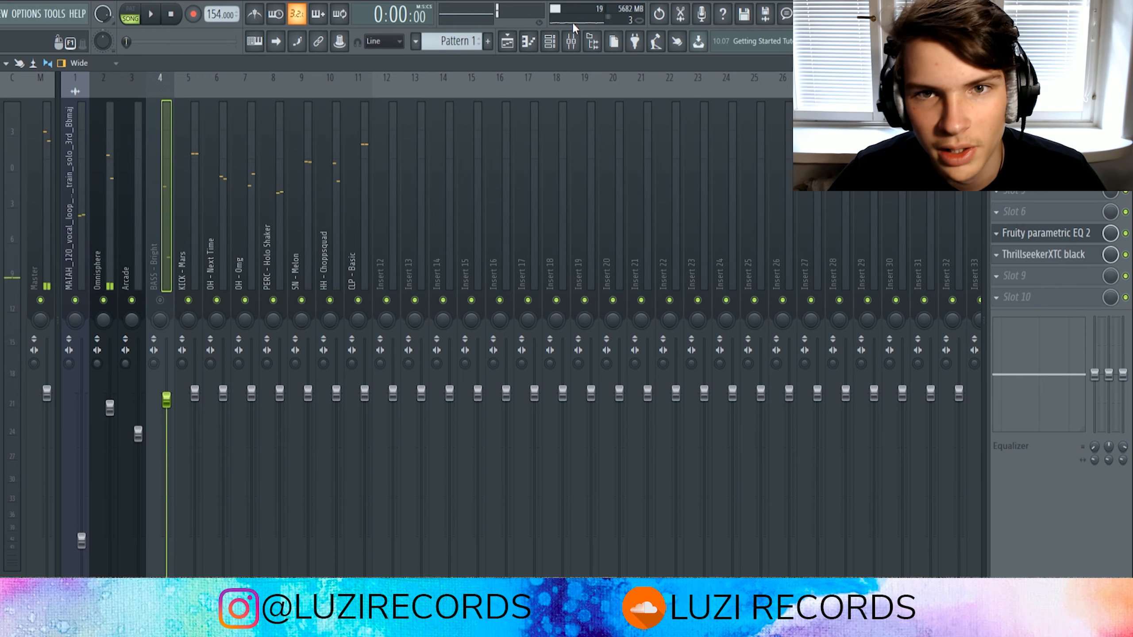
# Make the Serum melody notes legato, remove the C4 notes at the end, and clear the note selection.
pyautogui.click(552, 42)
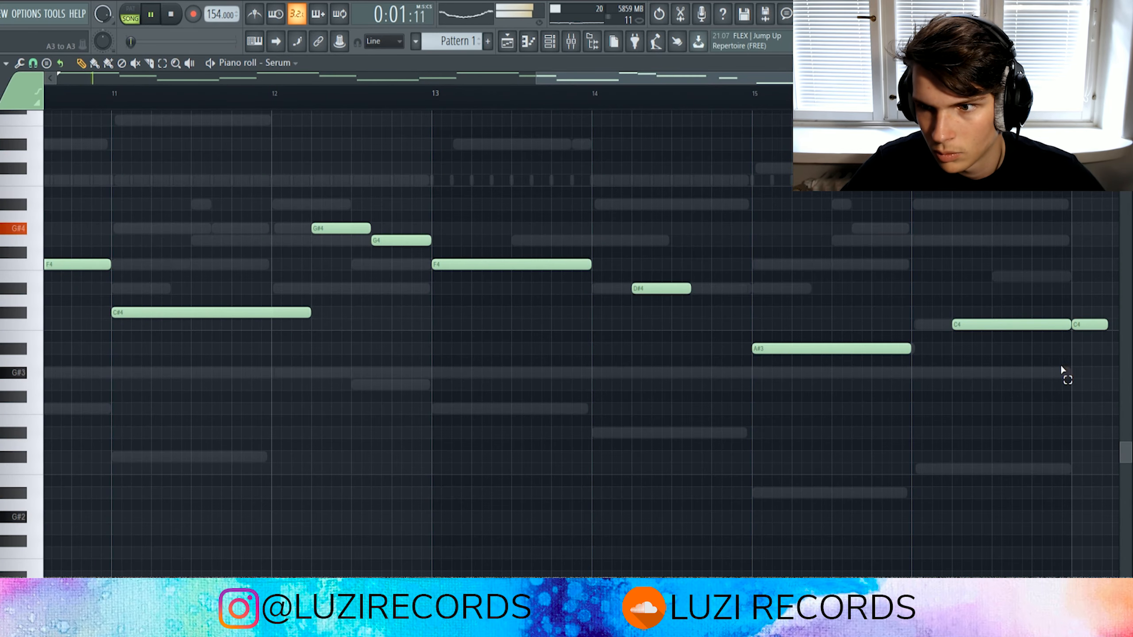
pyautogui.hotkey('ctrl', 'l')
pyautogui.rightClick(1072, 326)
pyautogui.hotkey('ctrl', 'a')
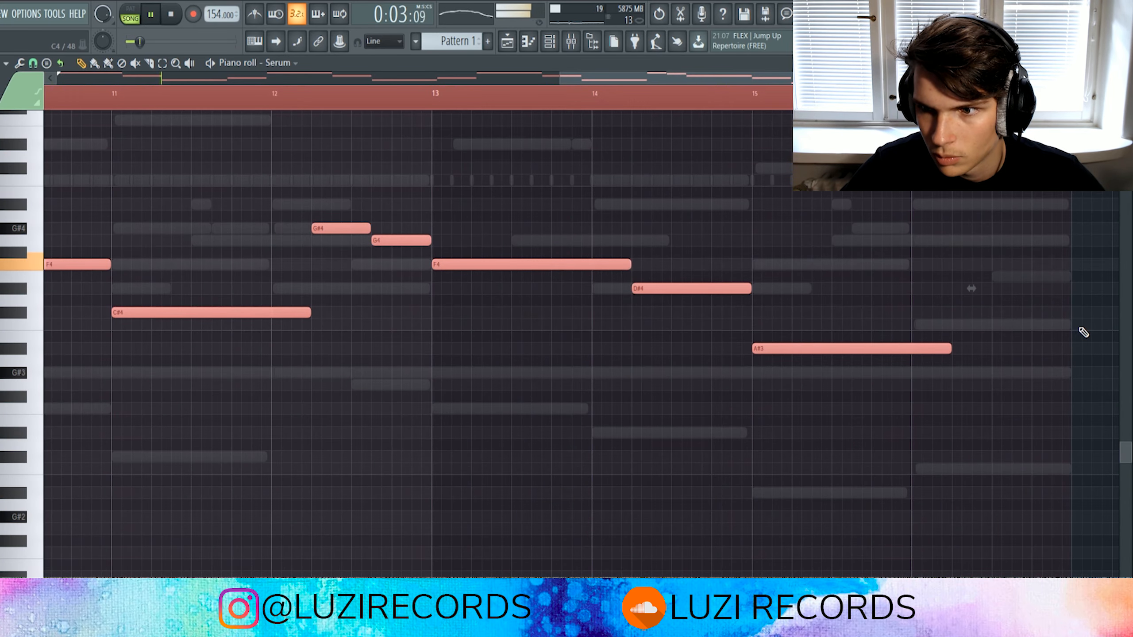
pyautogui.hotkey('ctrl', 'd')
# Move the Serum mixer track from insert 12 to insert 5, between BASS - Bright and KICK - Mars.
pyautogui.press('F9')
pyautogui.click(399, 225)
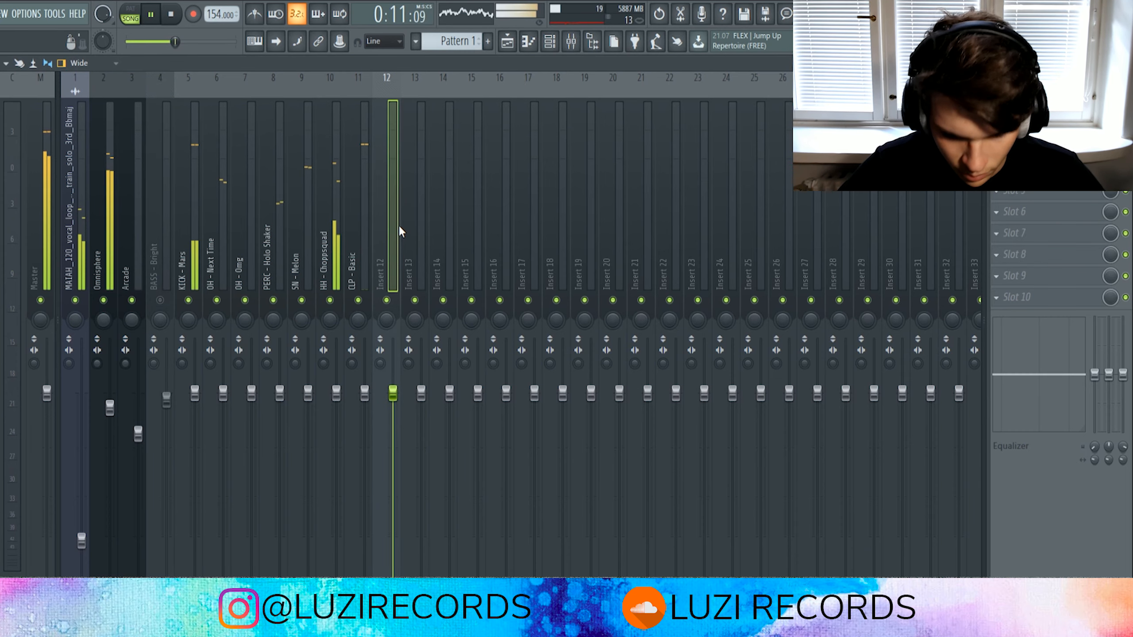
pyautogui.hotkey('alt', 'Left')
pyautogui.hotkey('alt', 'Left')
pyautogui.hotkey('alt', 'Left')
pyautogui.hotkey('alt', 'Left')
pyautogui.hotkey('alt', 'Left')
pyautogui.hotkey('alt', 'Left')
pyautogui.hotkey('alt', 'Left')
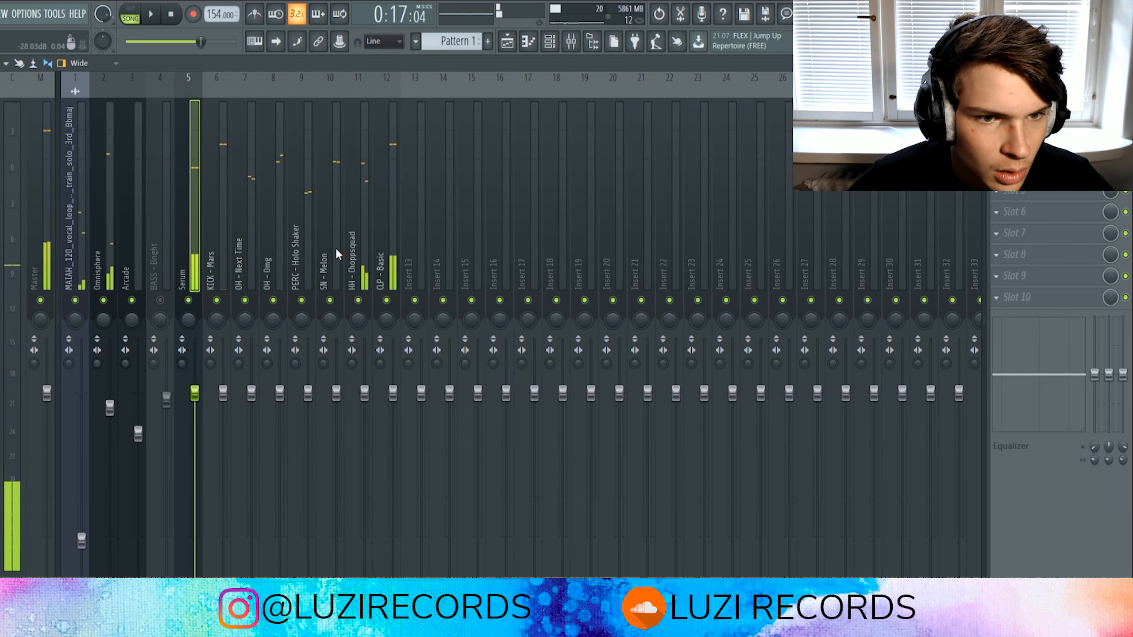
# Solo the Serum mixer track and move the playhead to bar 1 in its piano roll.
pyautogui.rightClick(188, 299)
pyautogui.click(530, 43)
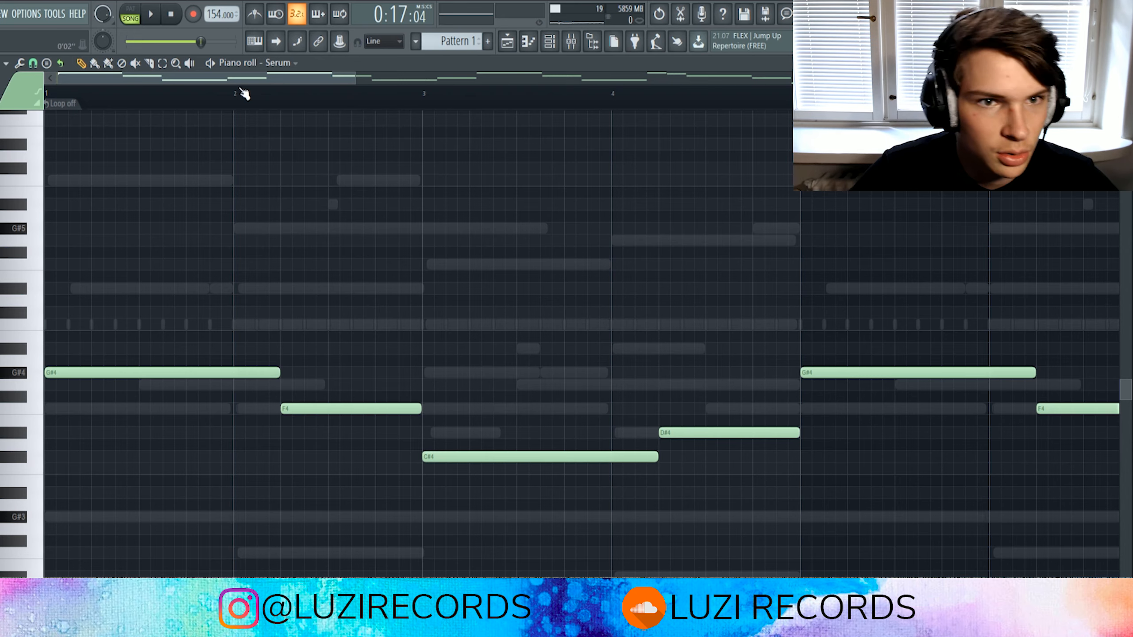
pyautogui.click(100, 91)
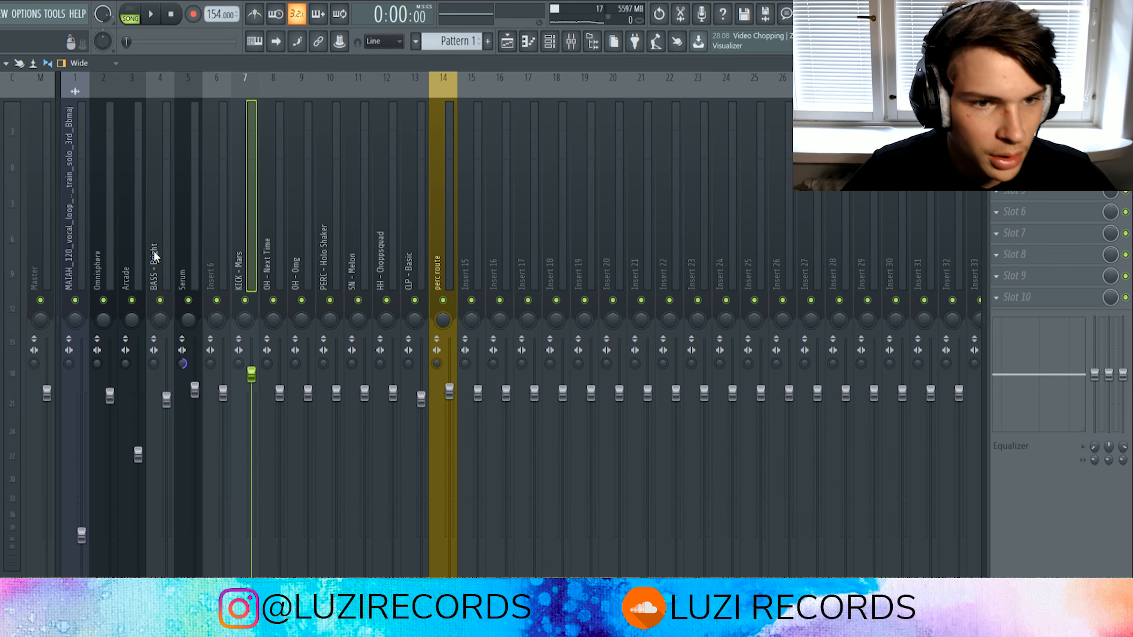
# Go through the melodic mixer tracks and select the range from the MAIAH vocal loop to Serum.
pyautogui.click(188, 259)
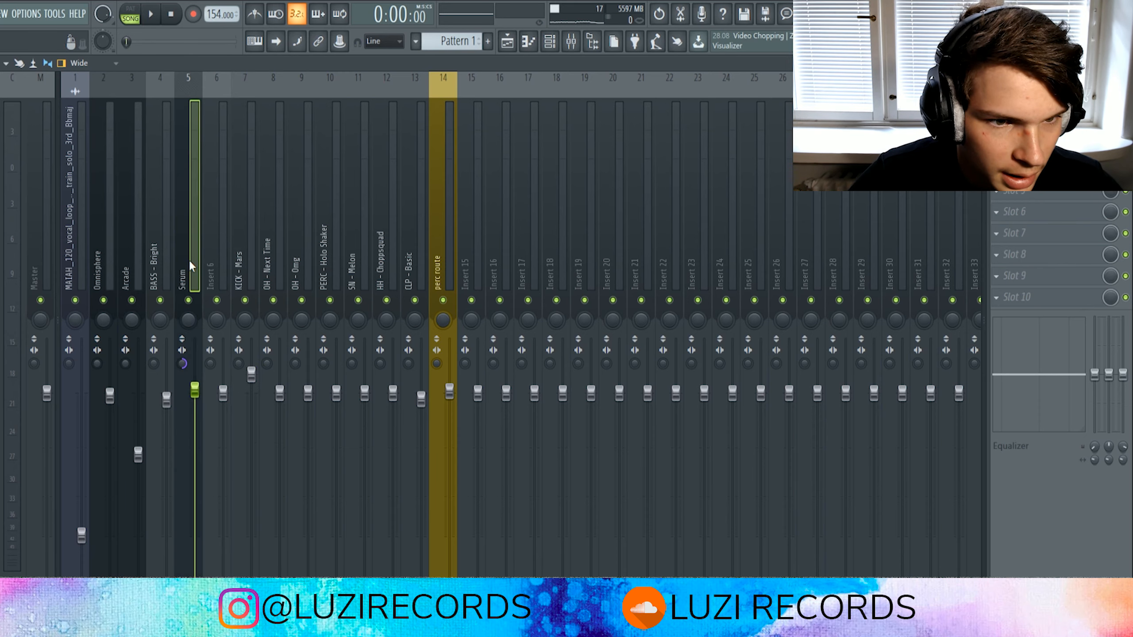
pyautogui.click(167, 260)
pyautogui.click(184, 258)
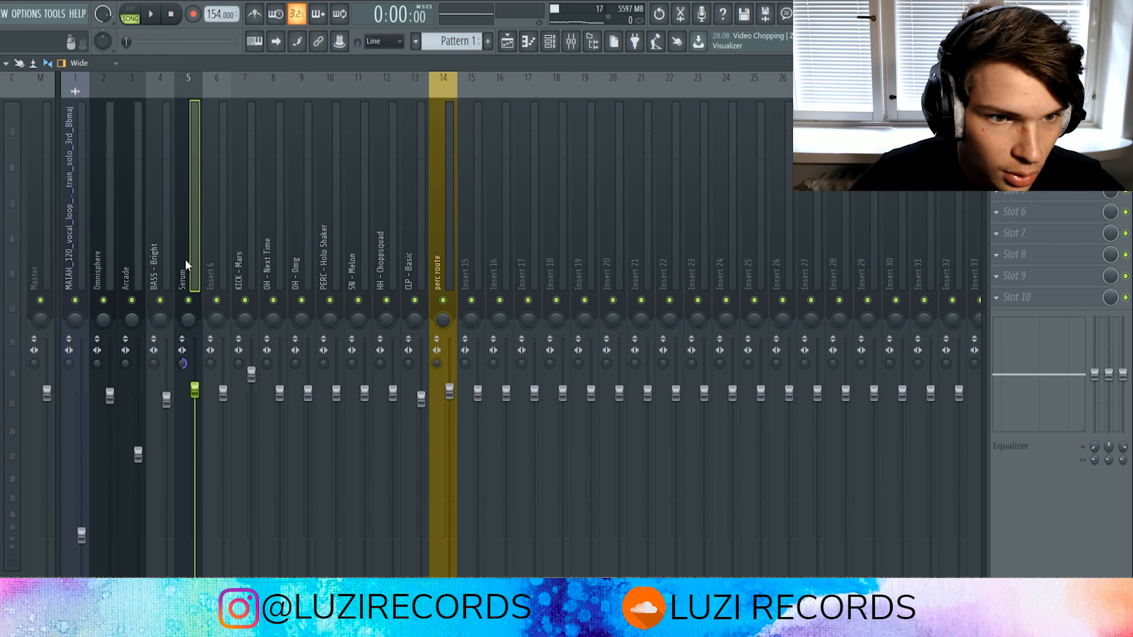
pyautogui.click(174, 257)
pyautogui.click(125, 260)
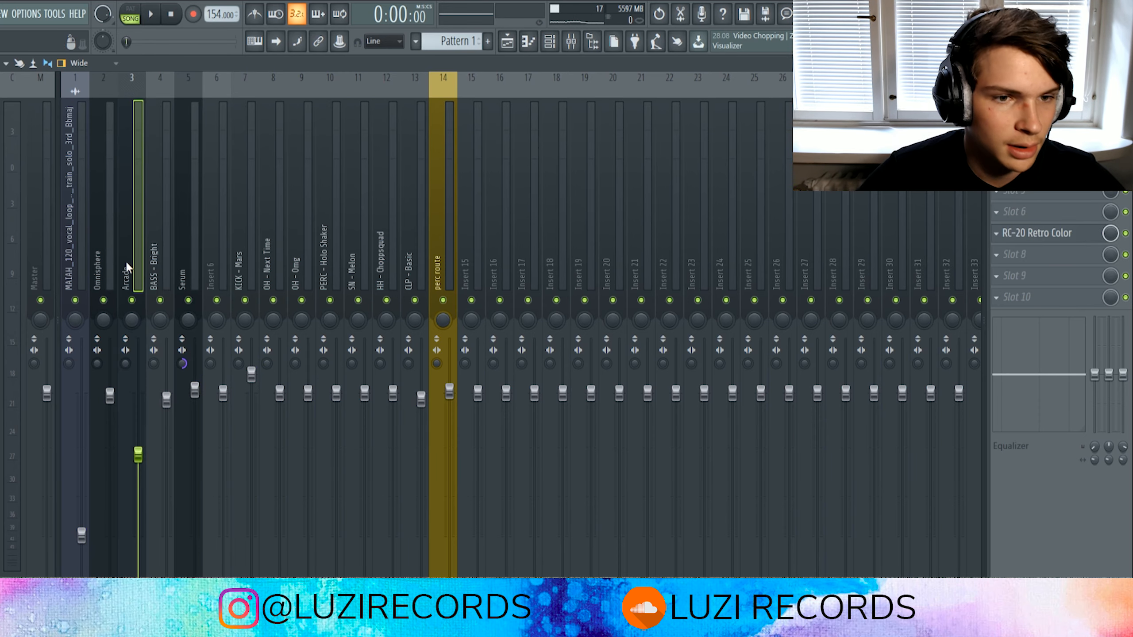
pyautogui.click(67, 270)
pyautogui.keyDown('shift'); pyautogui.click(188, 265); pyautogui.keyUp('shift')
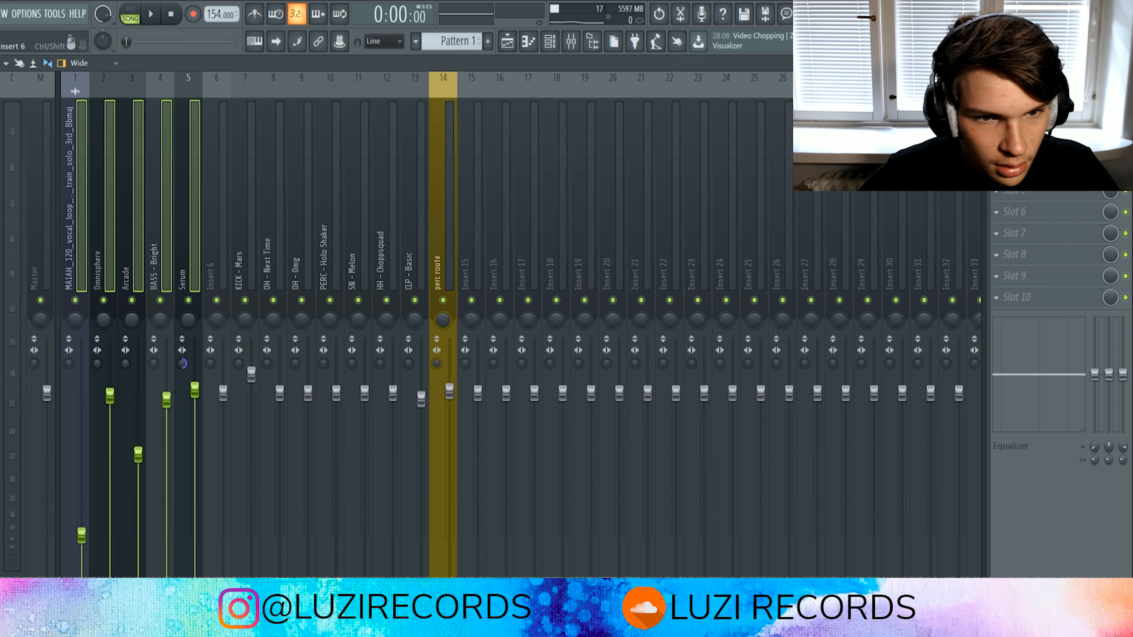
# Rename mixer insert 6 as "kick sidechain" and give it a blue colour.
pyautogui.click(226, 250)
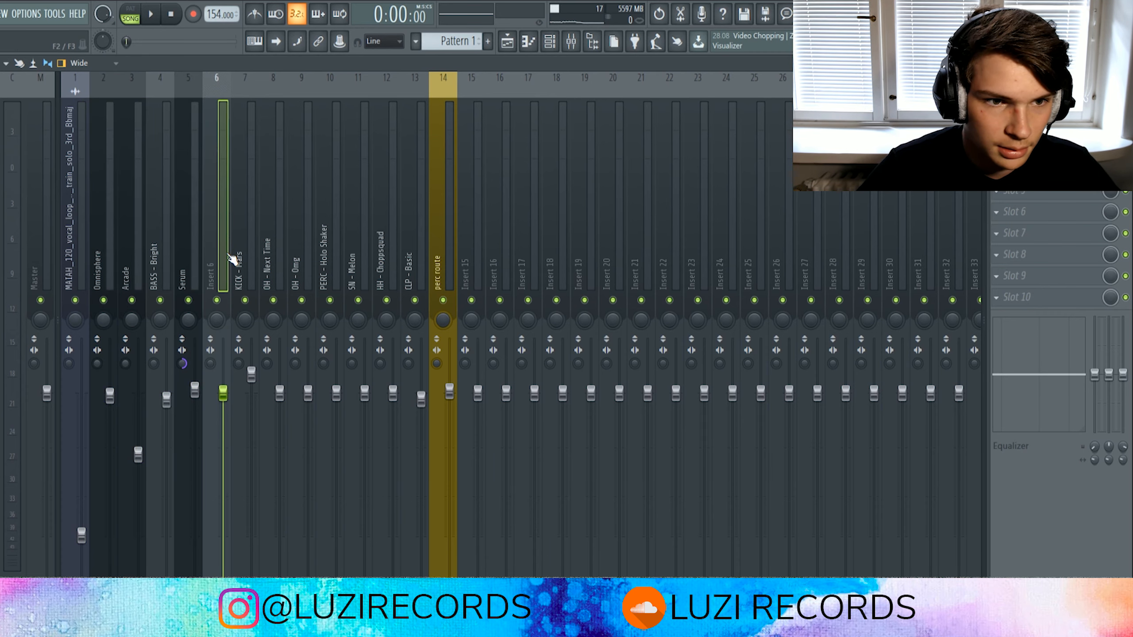
pyautogui.press('F2')
pyautogui.write('kick sidechain')
pyautogui.press('F2')
pyautogui.press('Return')
# Load Fruity Limiter on the kick sidechain track, switch it to compressor mode and set its sidechain input to 6.
pyautogui.click(243, 263)
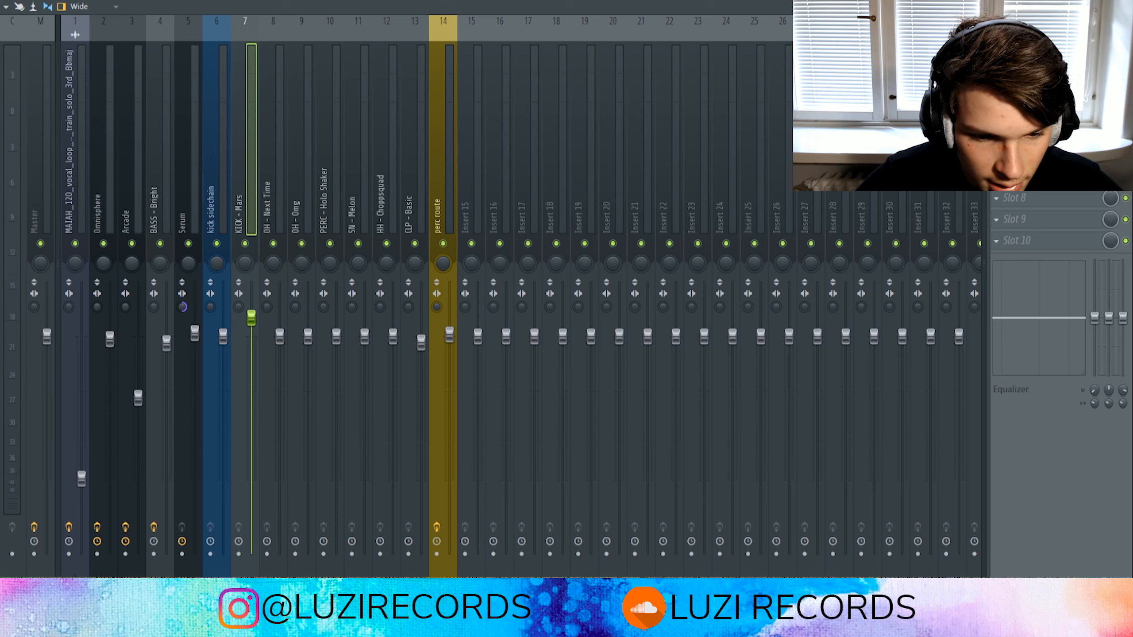
pyautogui.click(217, 178)
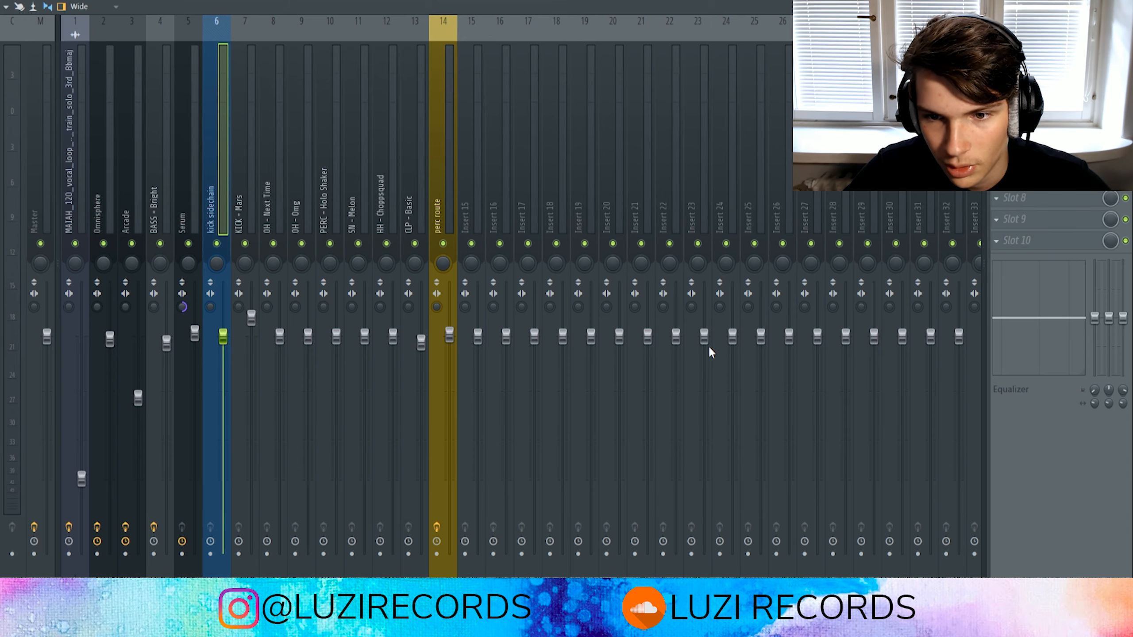
pyautogui.click(684, 389)
pyautogui.click(202, 355)
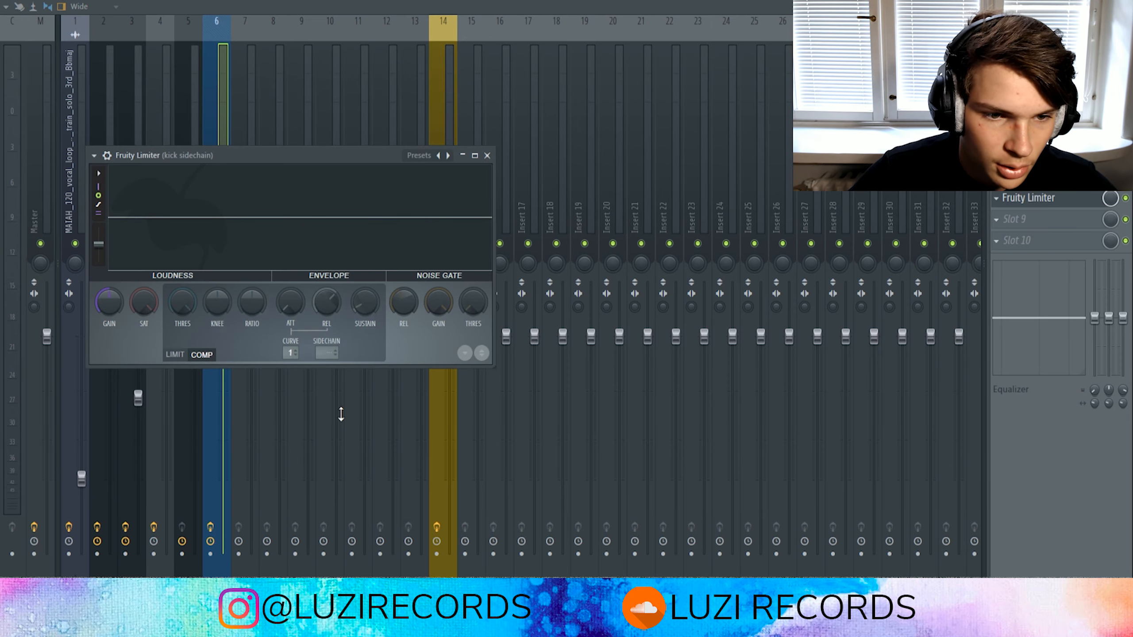
pyautogui.moveTo(329, 353); pyautogui.dragTo(329, 339)
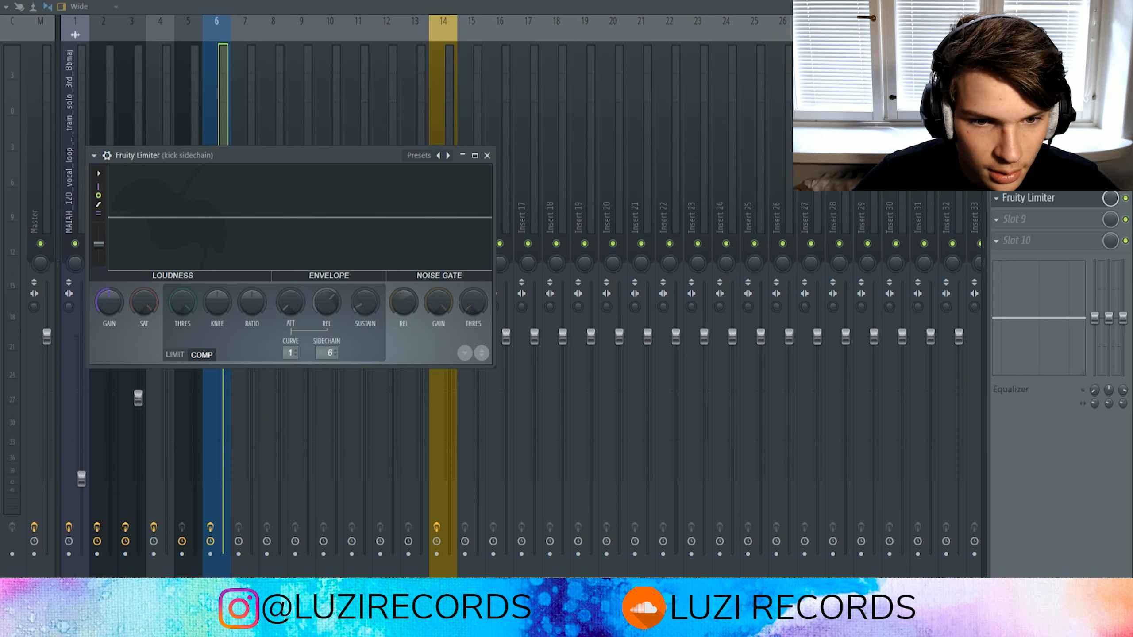